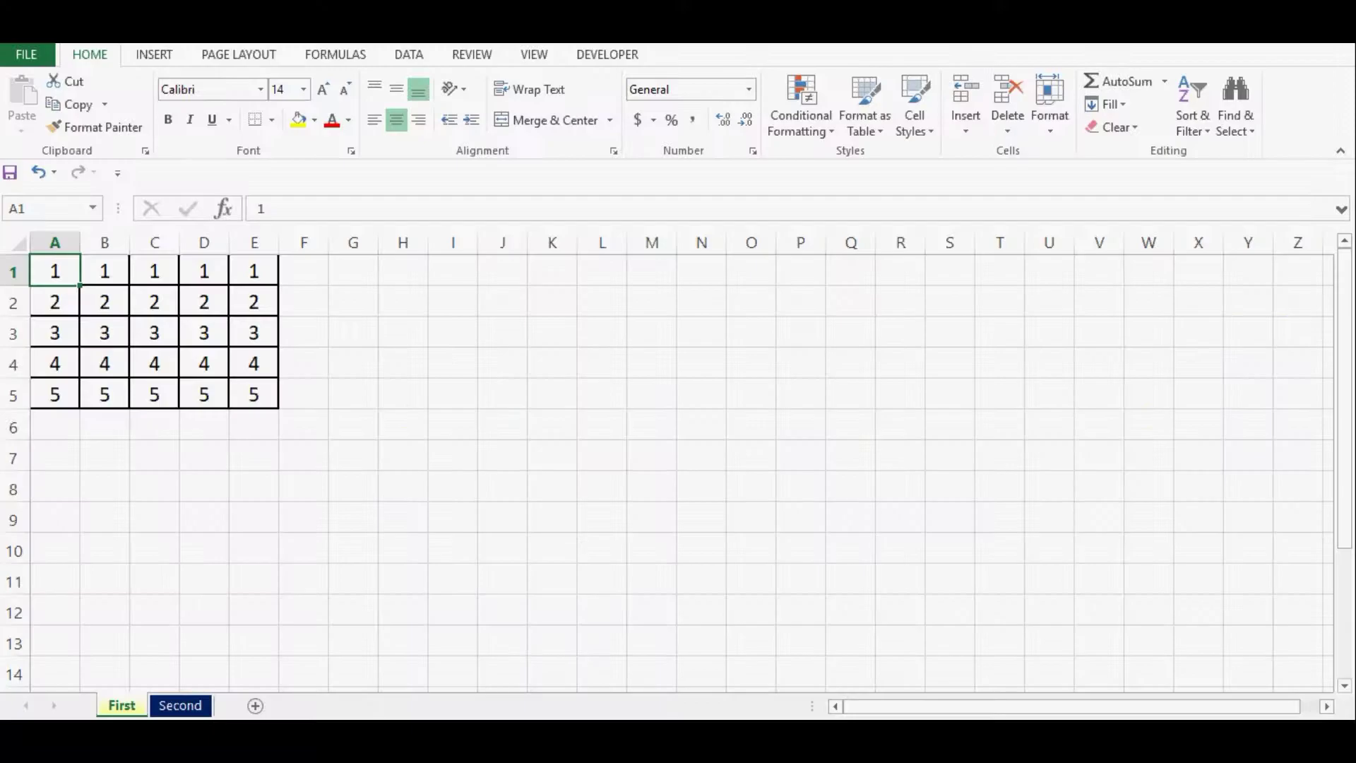
Look over the First sheet's header cells B1 to E1 and glance at sheet Second
{"action": "key", "text": "Right"}
{"action": "key", "text": "Right"}
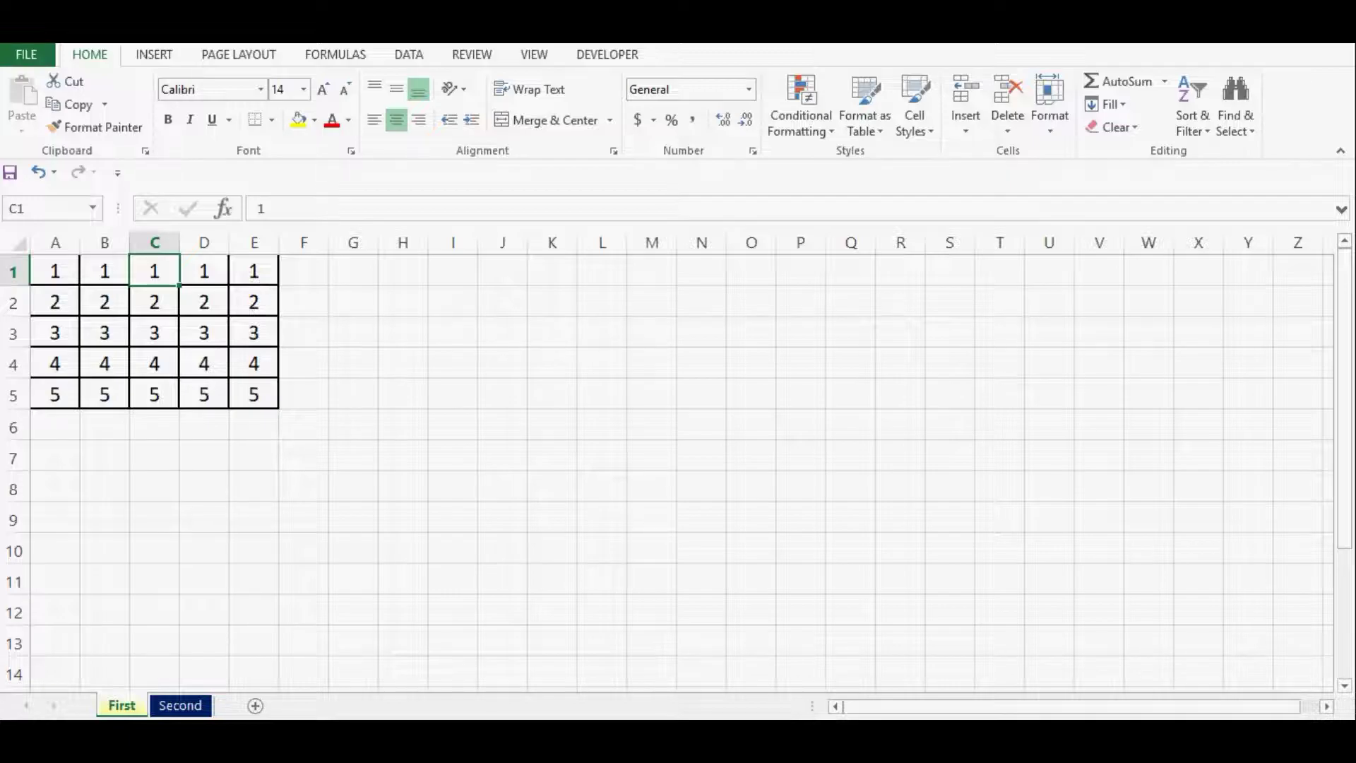
{"action": "key", "text": "Left"}
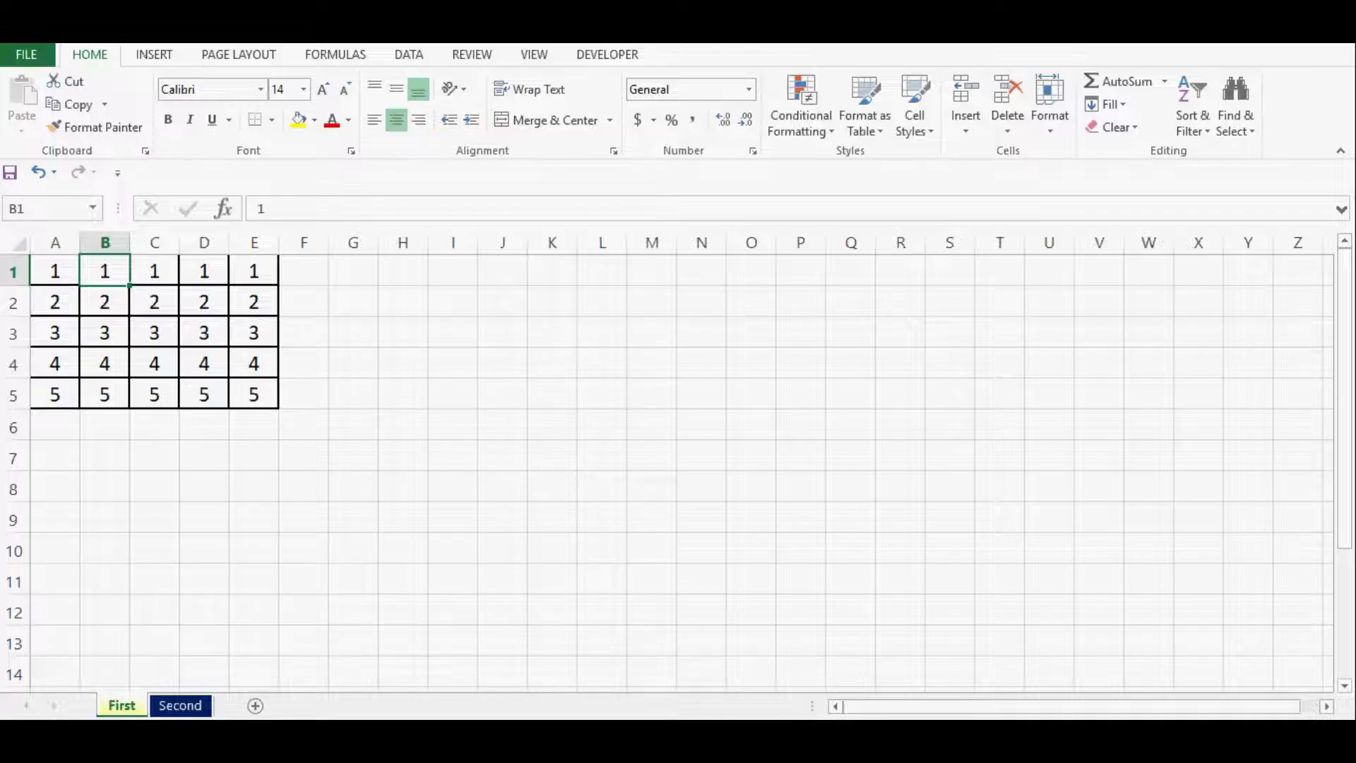
{"action": "key", "text": "Right"}
{"action": "key", "text": "Right"}
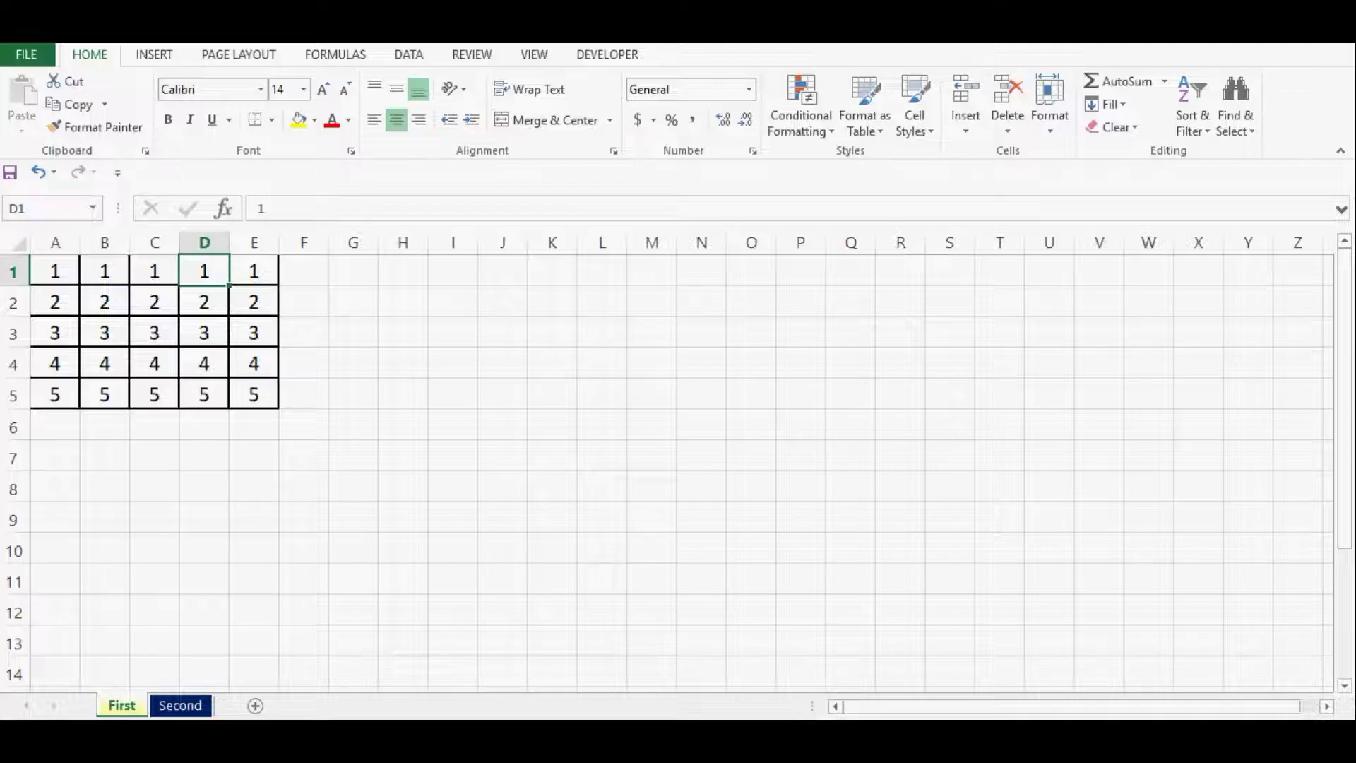
{"action": "key", "text": "Right"}
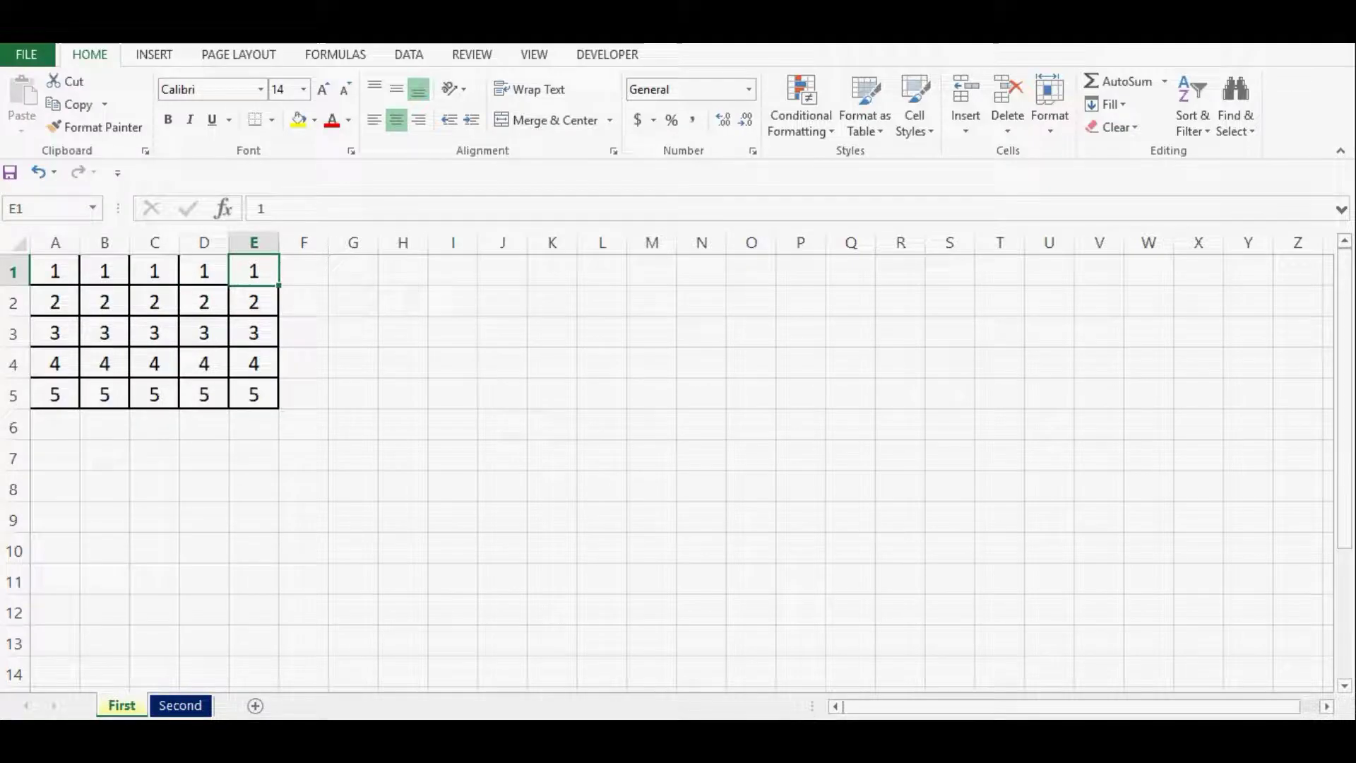
{"action": "key", "text": "ctrl+Page_Down"}
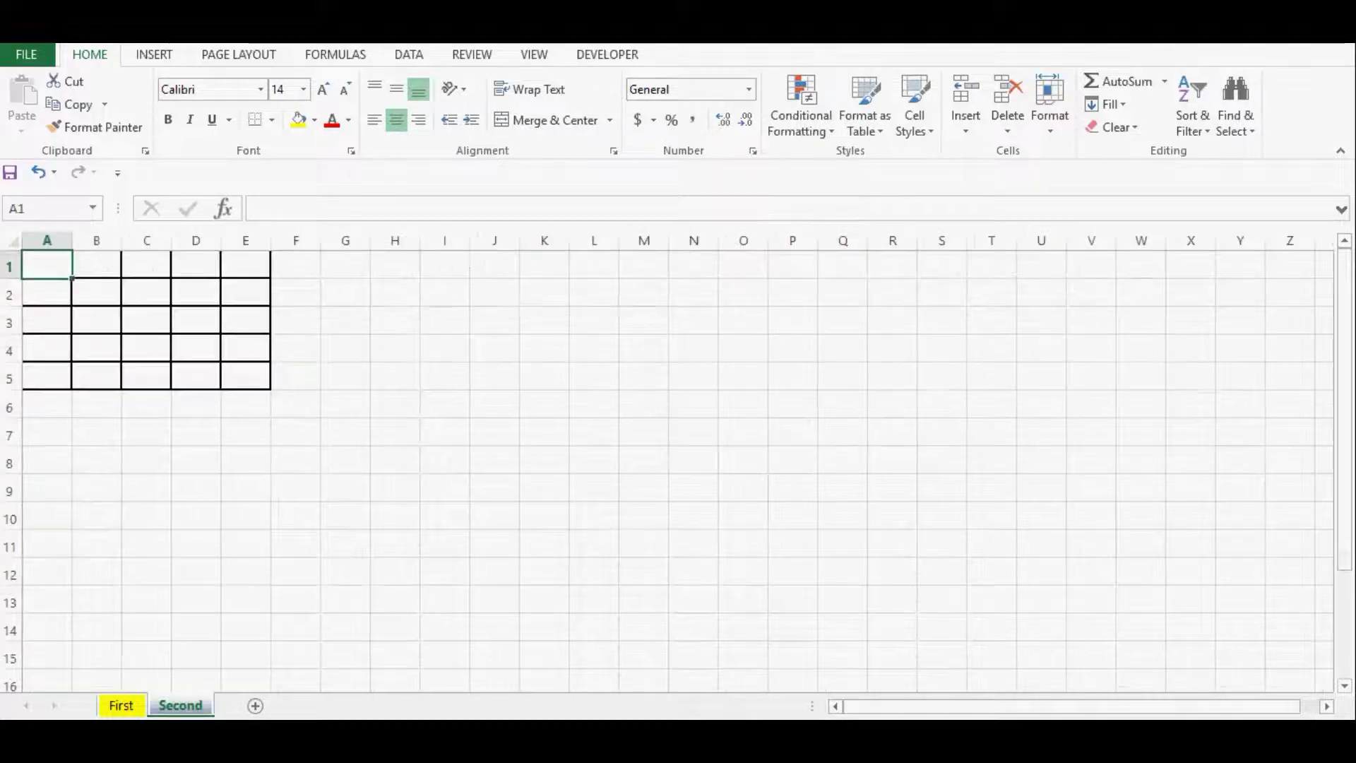
{"action": "key", "text": "ctrl+Page_Up"}
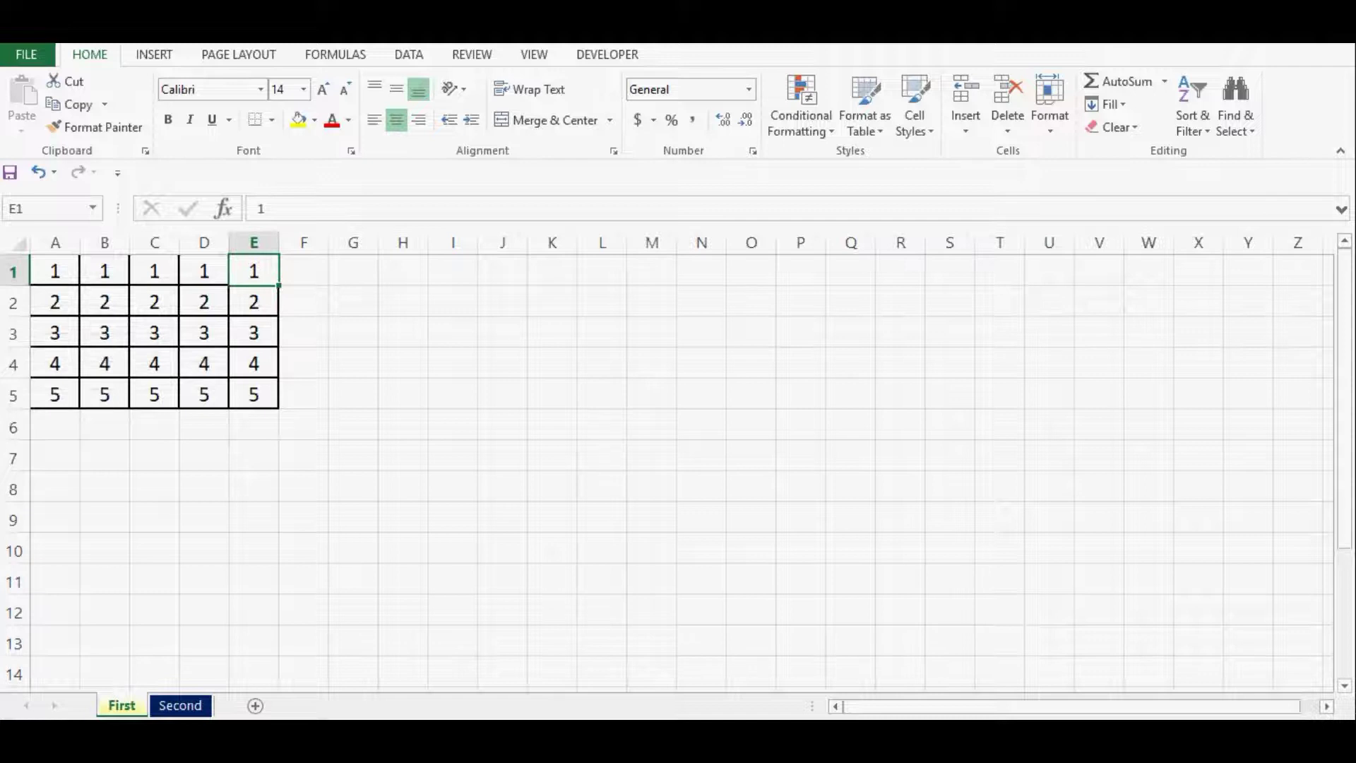
Select the numbered table A1:E5, view the empty Second sheet, then return to A1 on First
{"action": "key", "text": "ctrl+Home"}
{"action": "key", "text": "shift+Right"}
{"action": "key", "text": "shift+Right"}
{"action": "key", "text": "shift+Right"}
{"action": "key", "text": "shift+Down"}
{"action": "key", "text": "shift+Down"}
{"action": "key", "text": "shift+Down"}
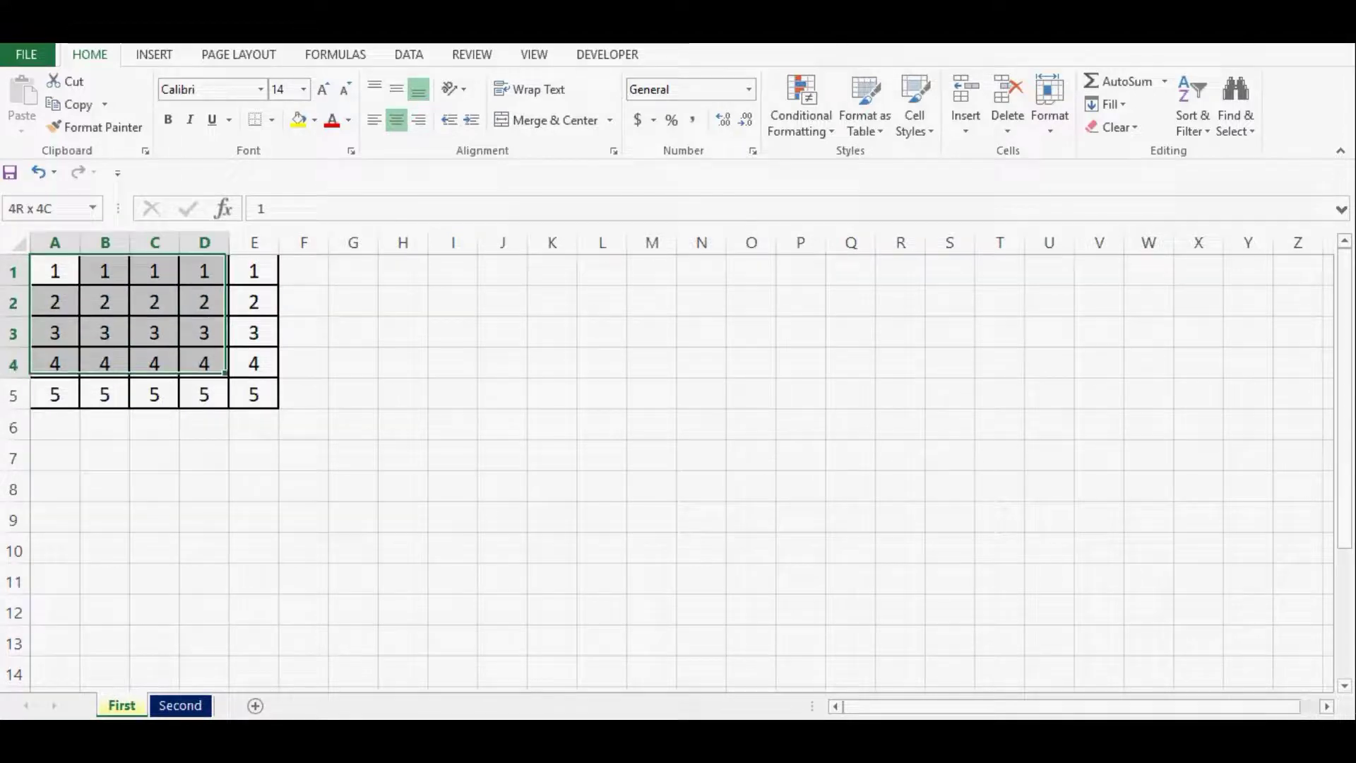
{"action": "key", "text": "shift+Right"}
{"action": "key", "text": "shift+Down"}
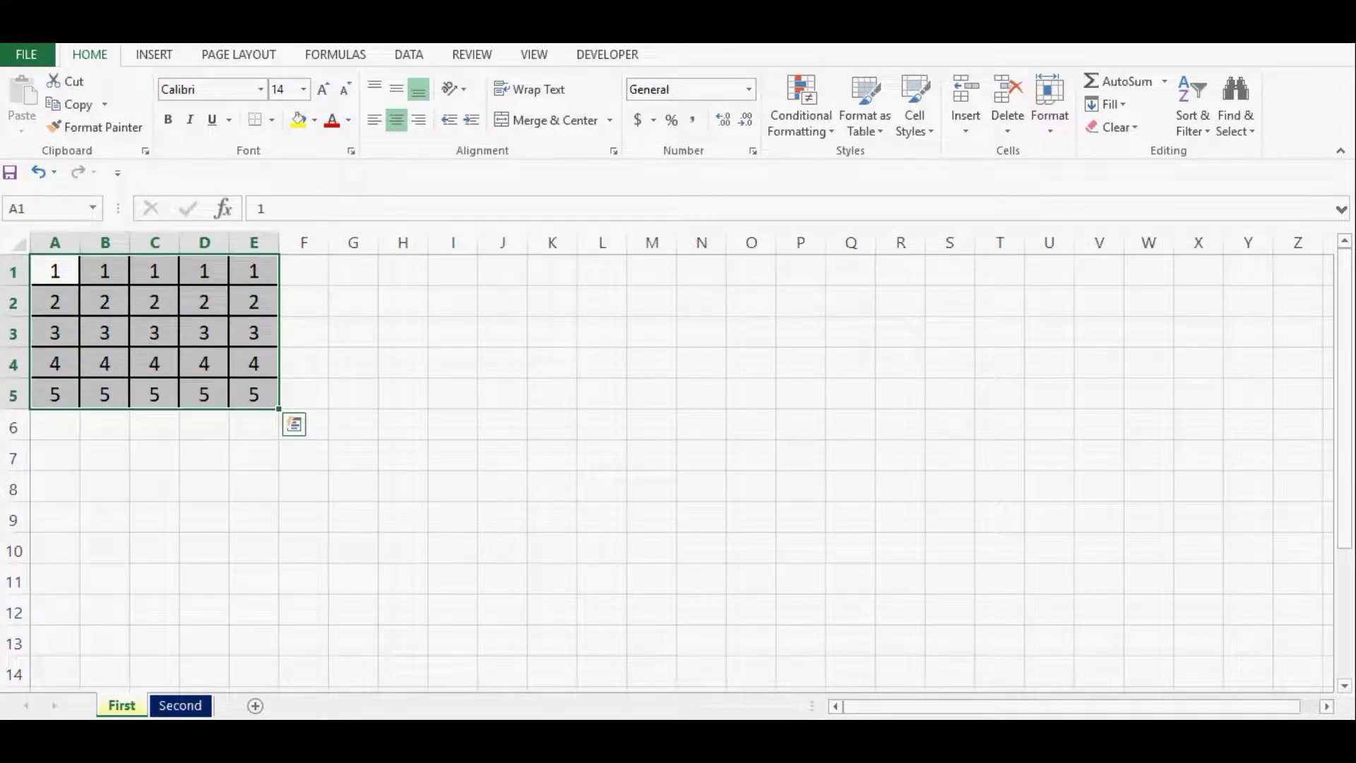
{"action": "key", "text": "ctrl+shift+Page_Down"}
{"action": "key", "text": "ctrl+Page_Down"}
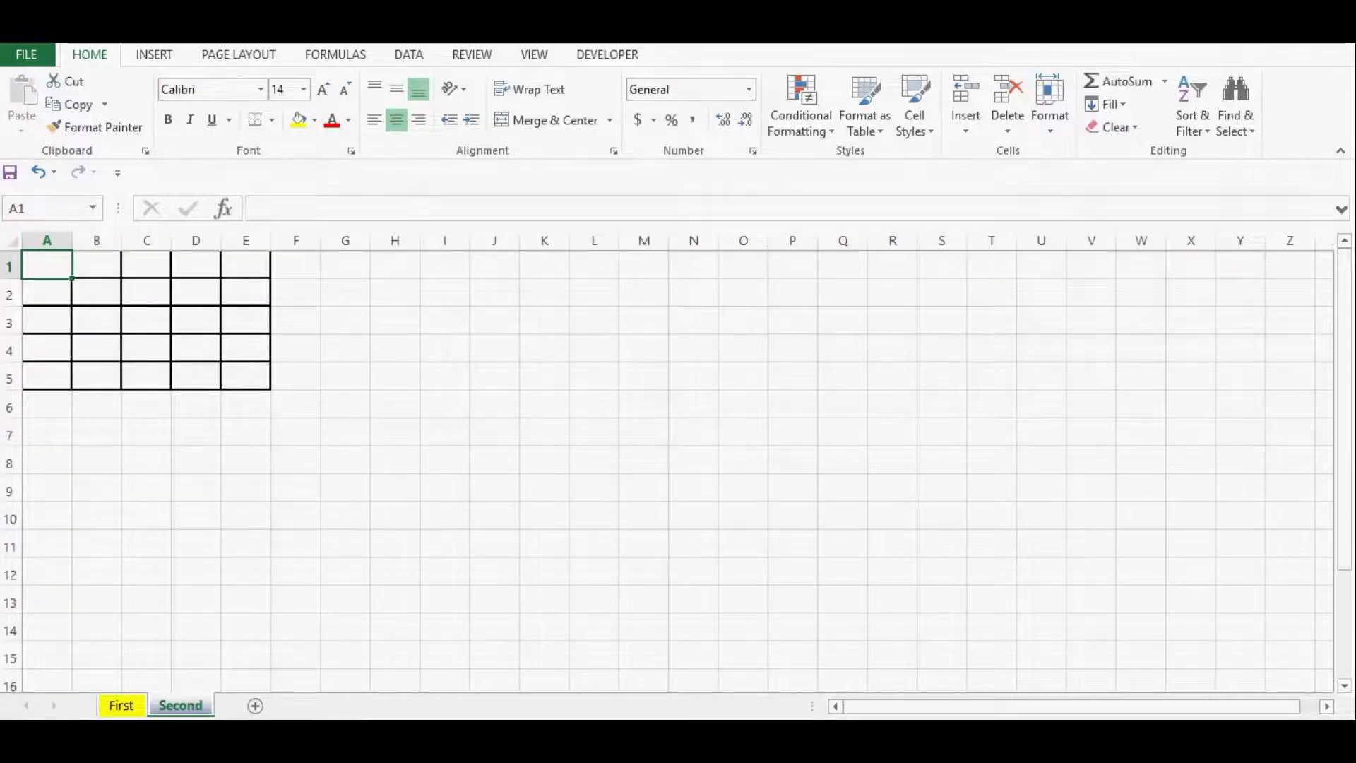
{"action": "key", "text": "ctrl+Page_Up"}
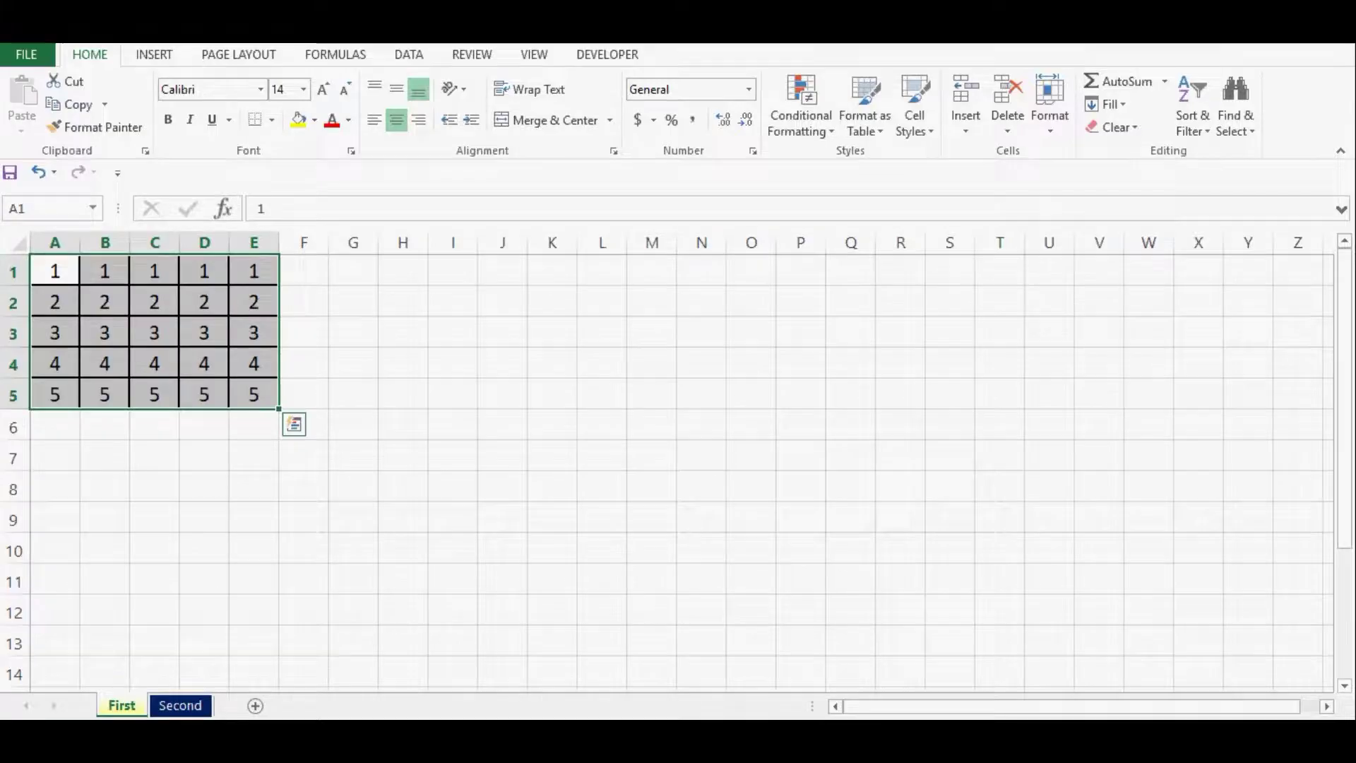
{"action": "key", "text": "ctrl+Home"}
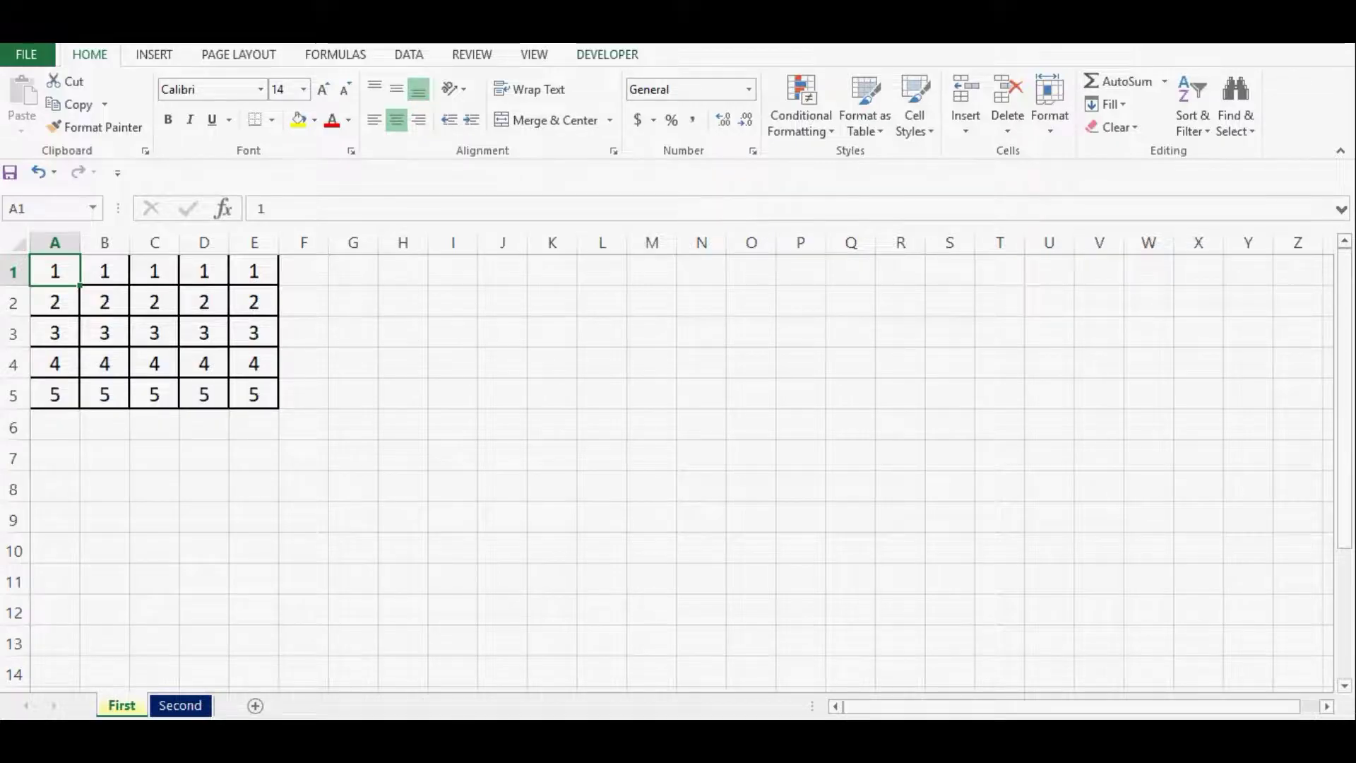
Draw an ActiveX command button across I1:N2 and open its click code
{"action": "key", "text": "alt+l"}
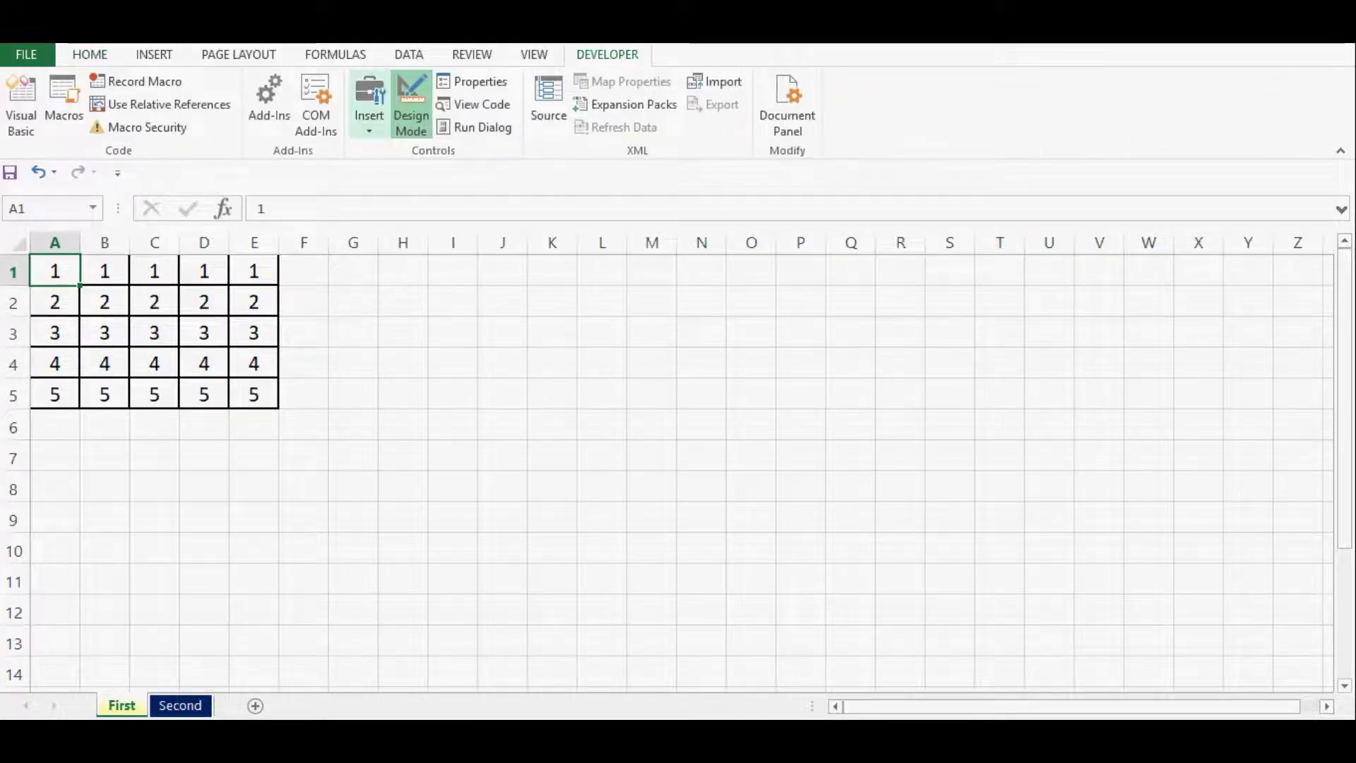
{"action": "key", "text": "alt+l"}
{"action": "key", "text": "i"}
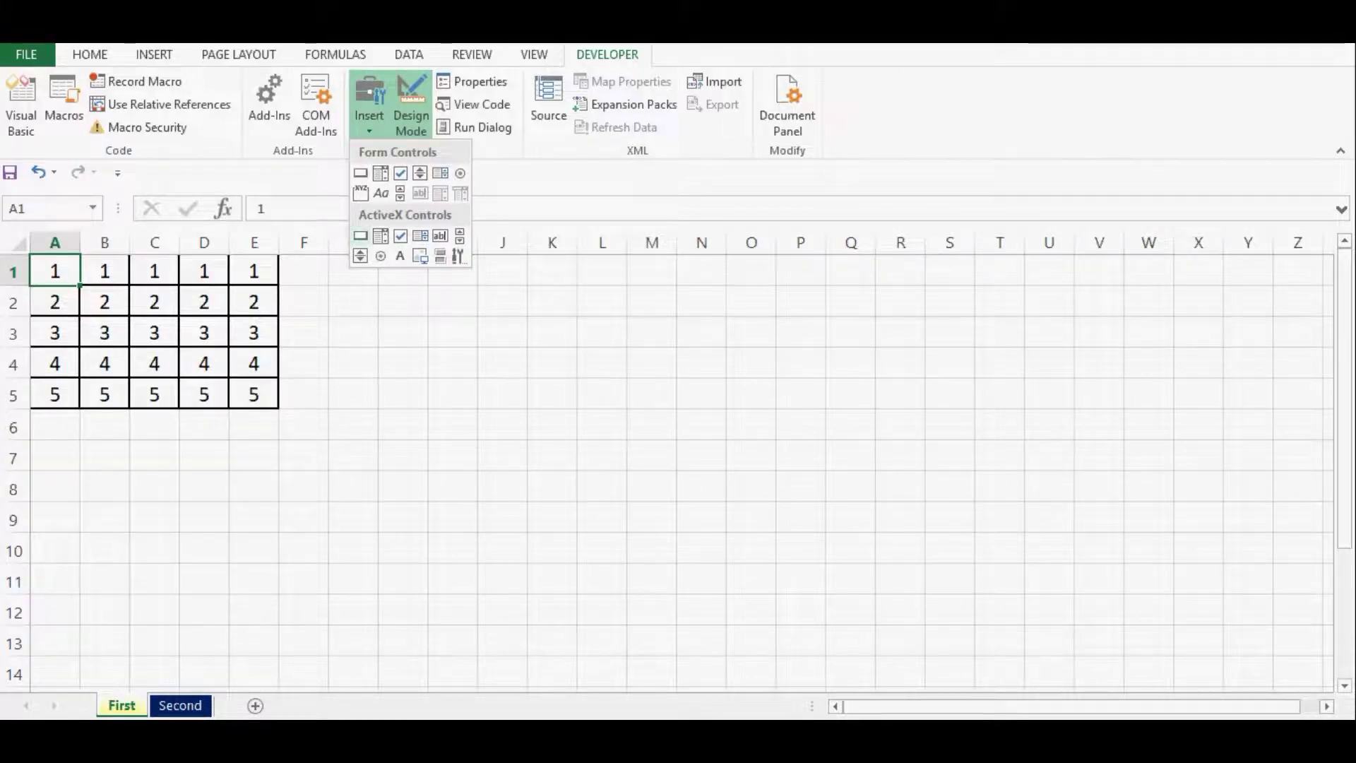
{"action": "left_click", "coordinate": [361, 236]}
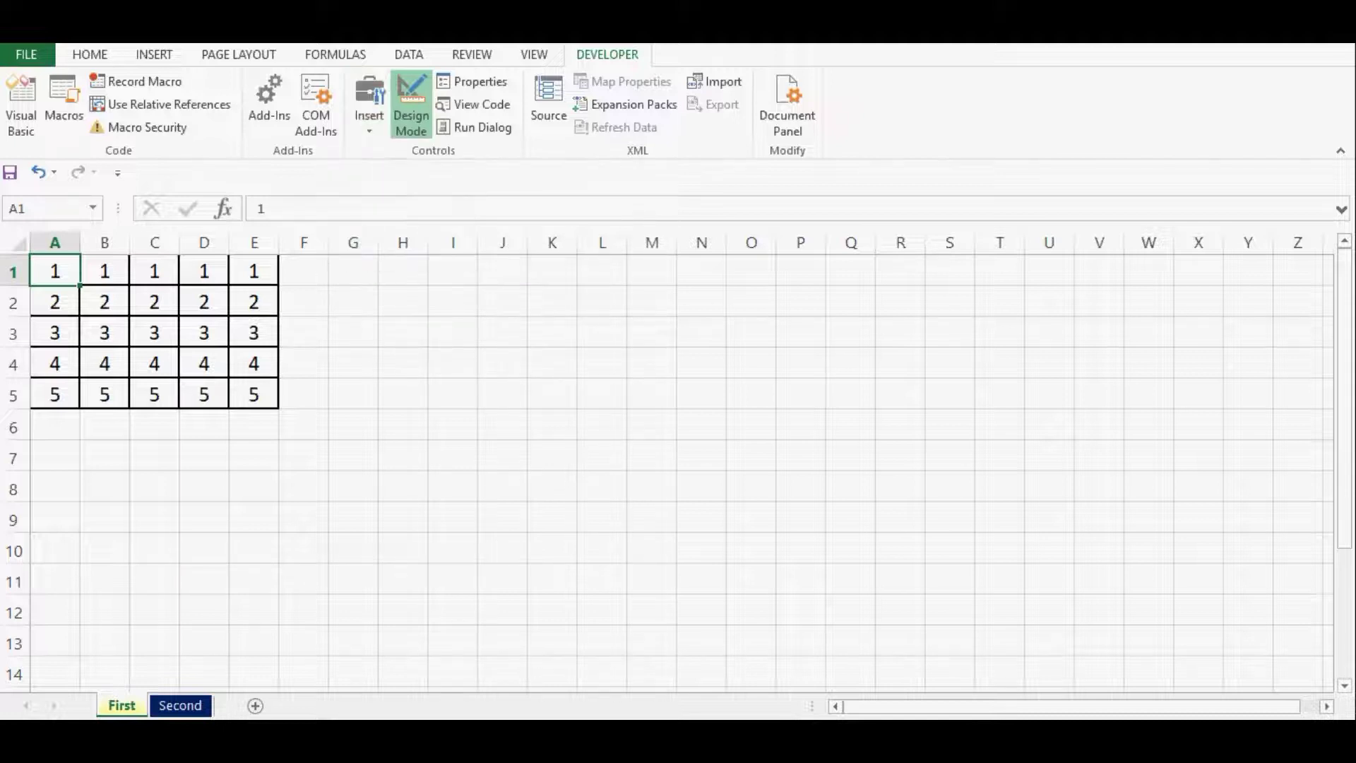
{"action": "left_click_drag", "start_coordinate": [430, 259], "coordinate": [713, 315]}
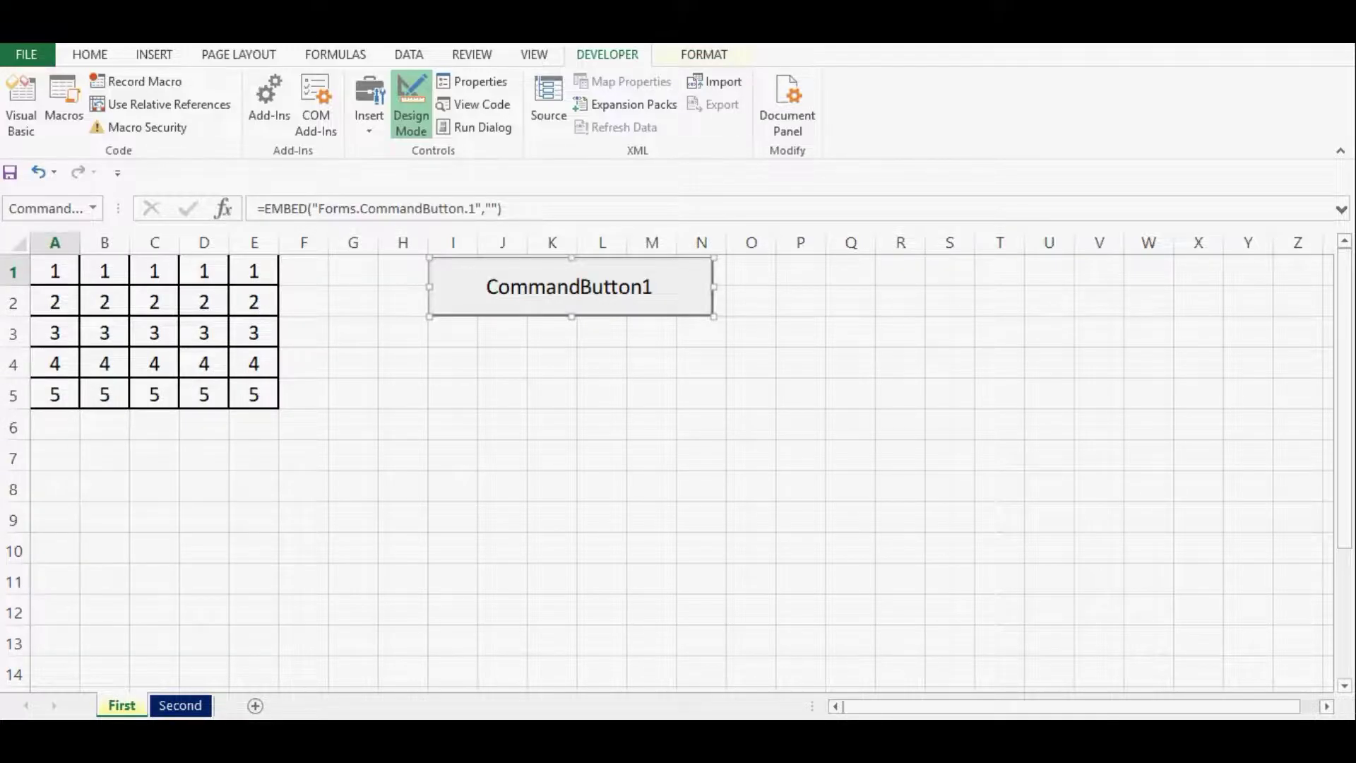
{"action": "double_click", "coordinate": [569, 286]}
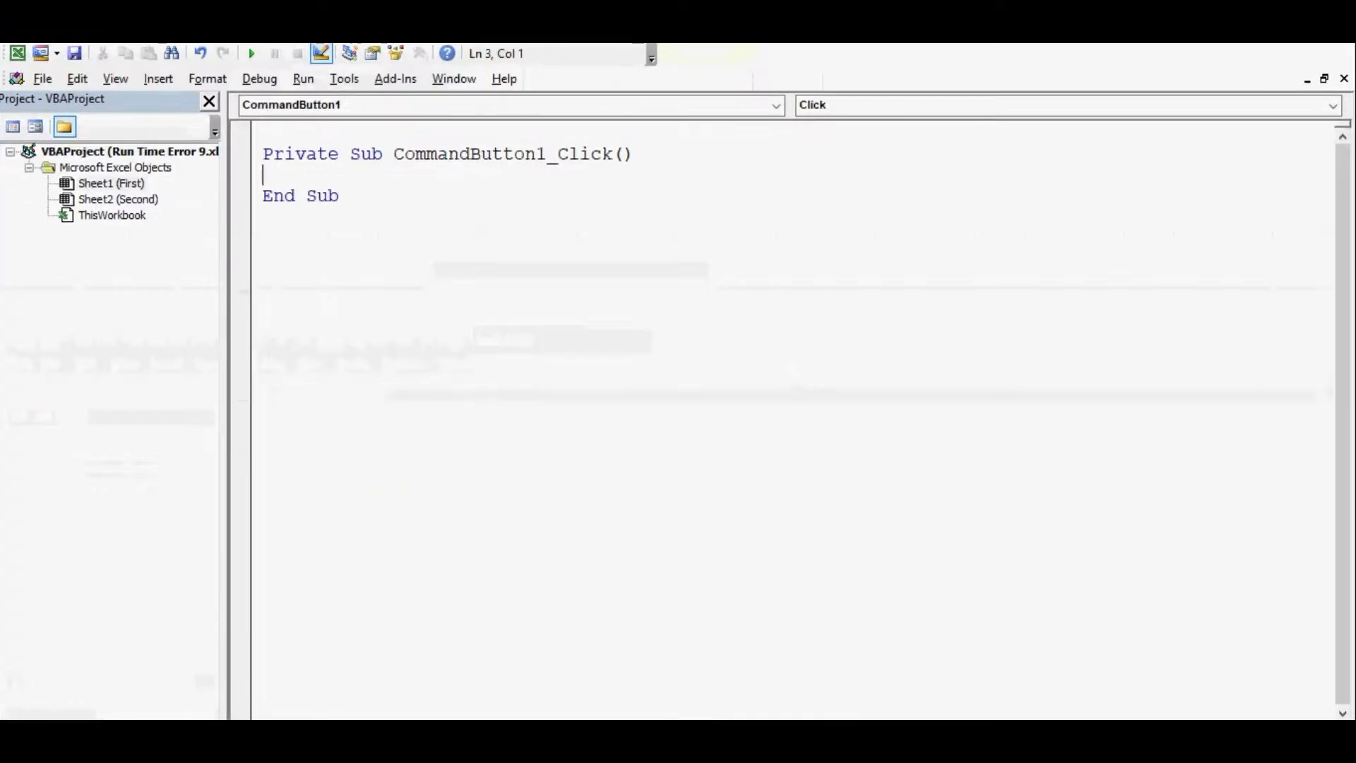
Remove the stray blank line and add blank lines inside CommandButton1_Click for the code
{"action": "key", "text": "Up"}
{"action": "key", "text": "Up"}
{"action": "key", "text": "Delete"}
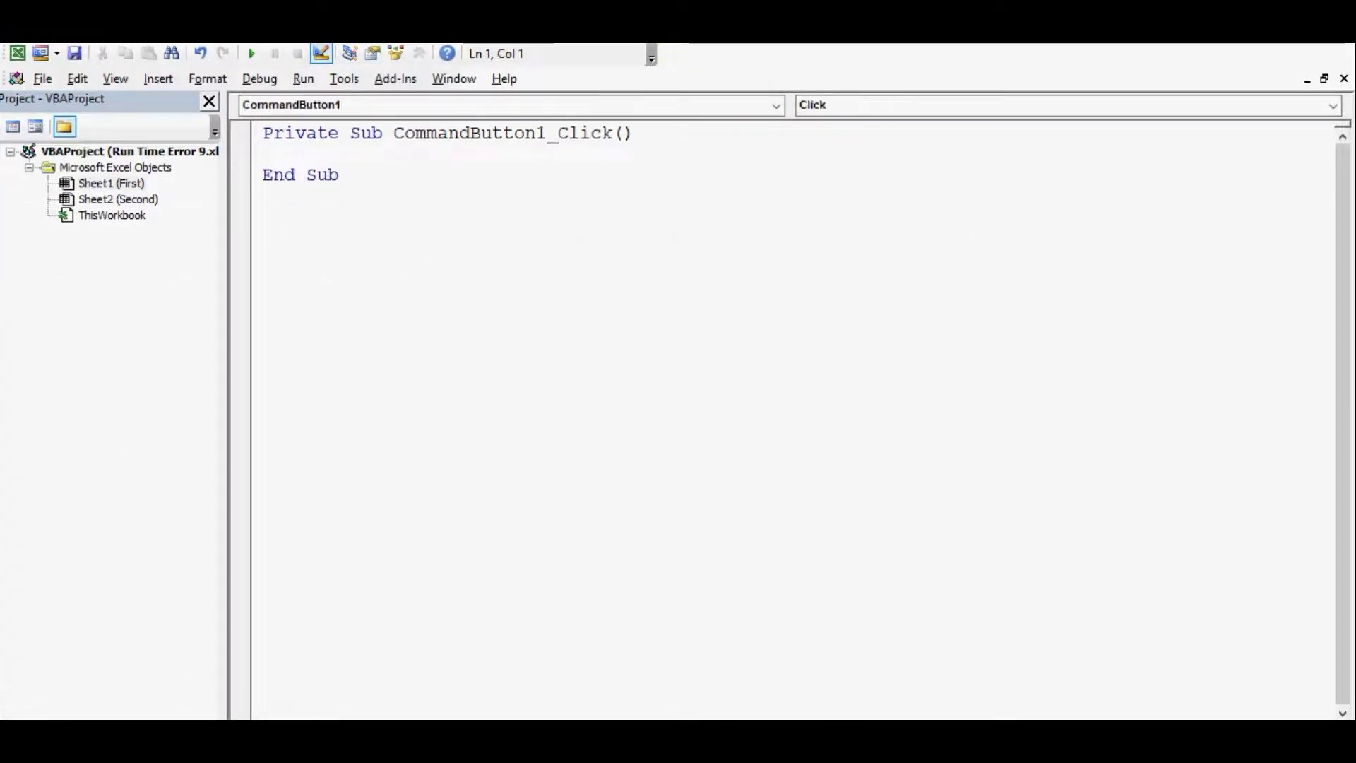
{"action": "key", "text": "Down"}
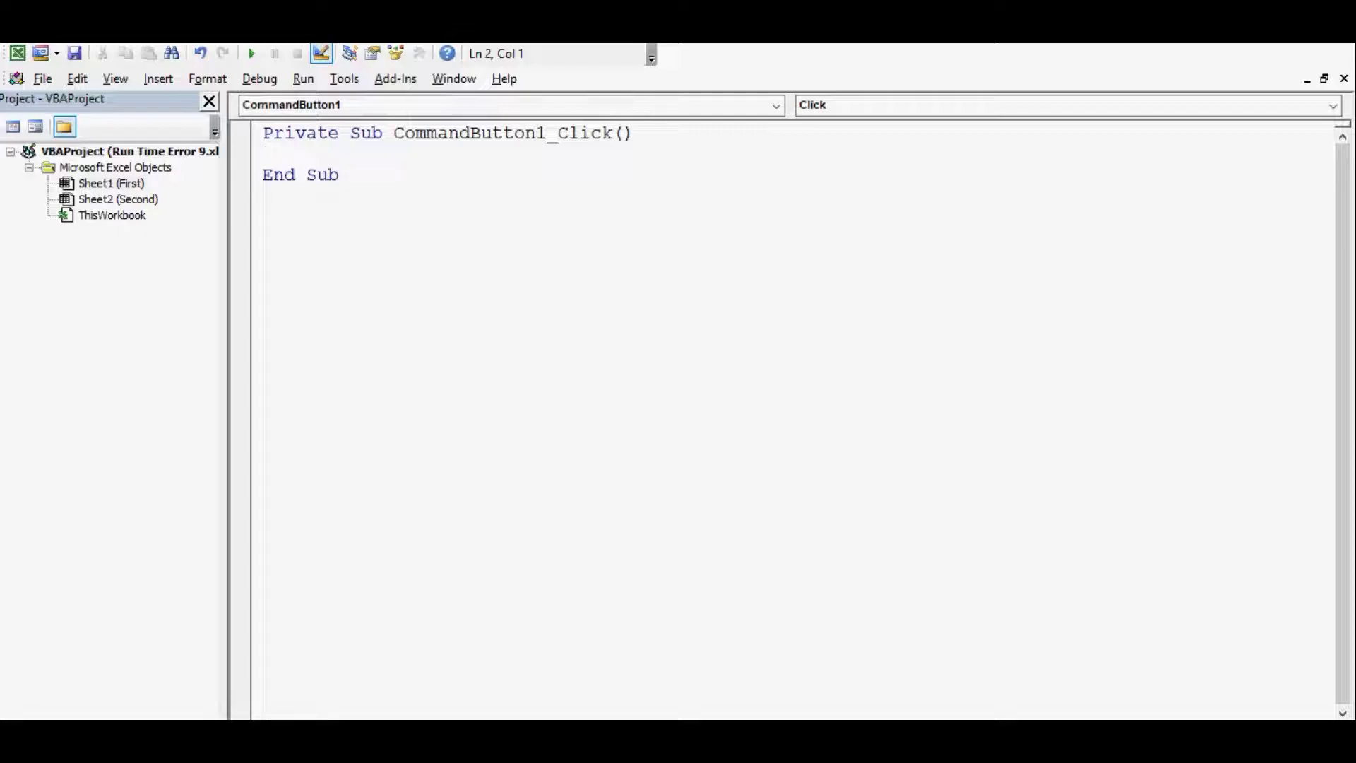
{"action": "key", "text": "Return"}
{"action": "key", "text": "Return"}
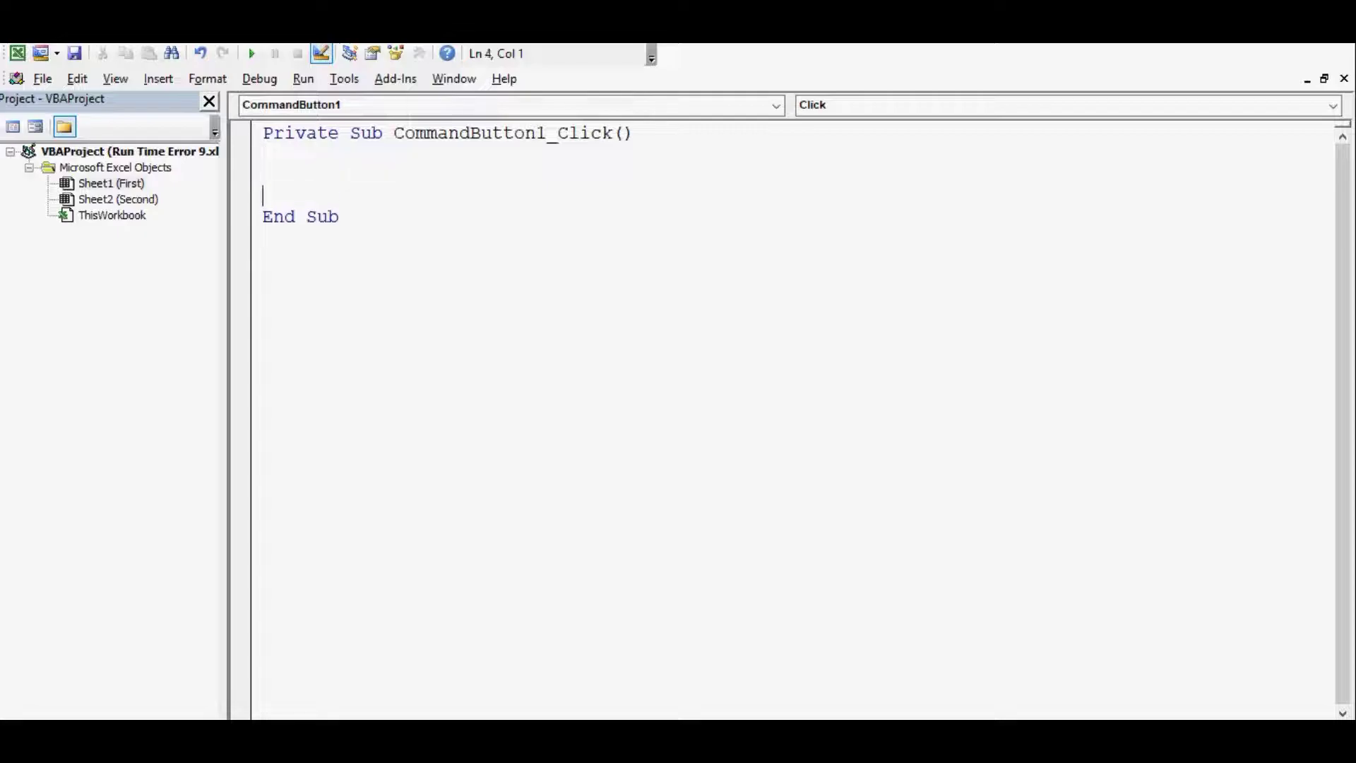
{"action": "key", "text": "Return"}
{"action": "key", "text": "Up"}
{"action": "key", "text": "Up"}
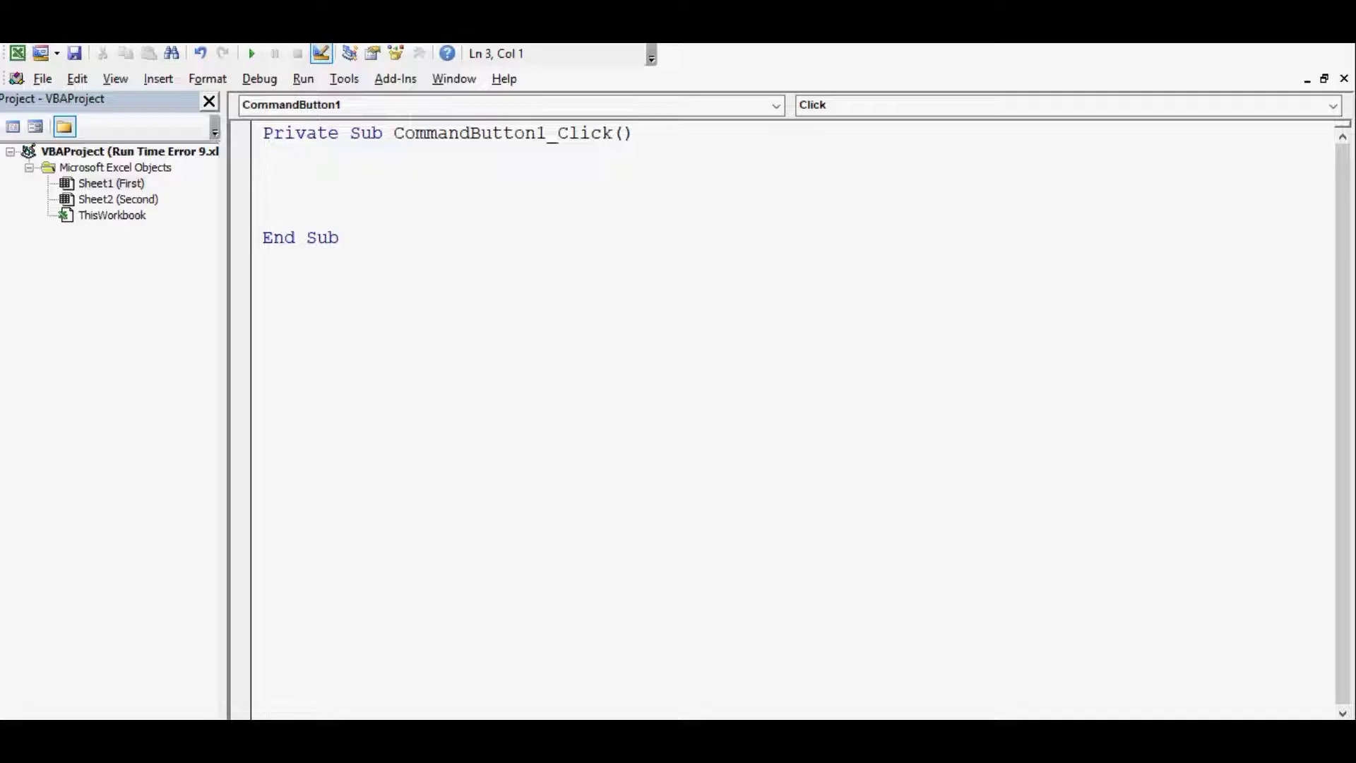
{"action": "type", "text": "work"}
{"action": "type", "text": "sheets"}
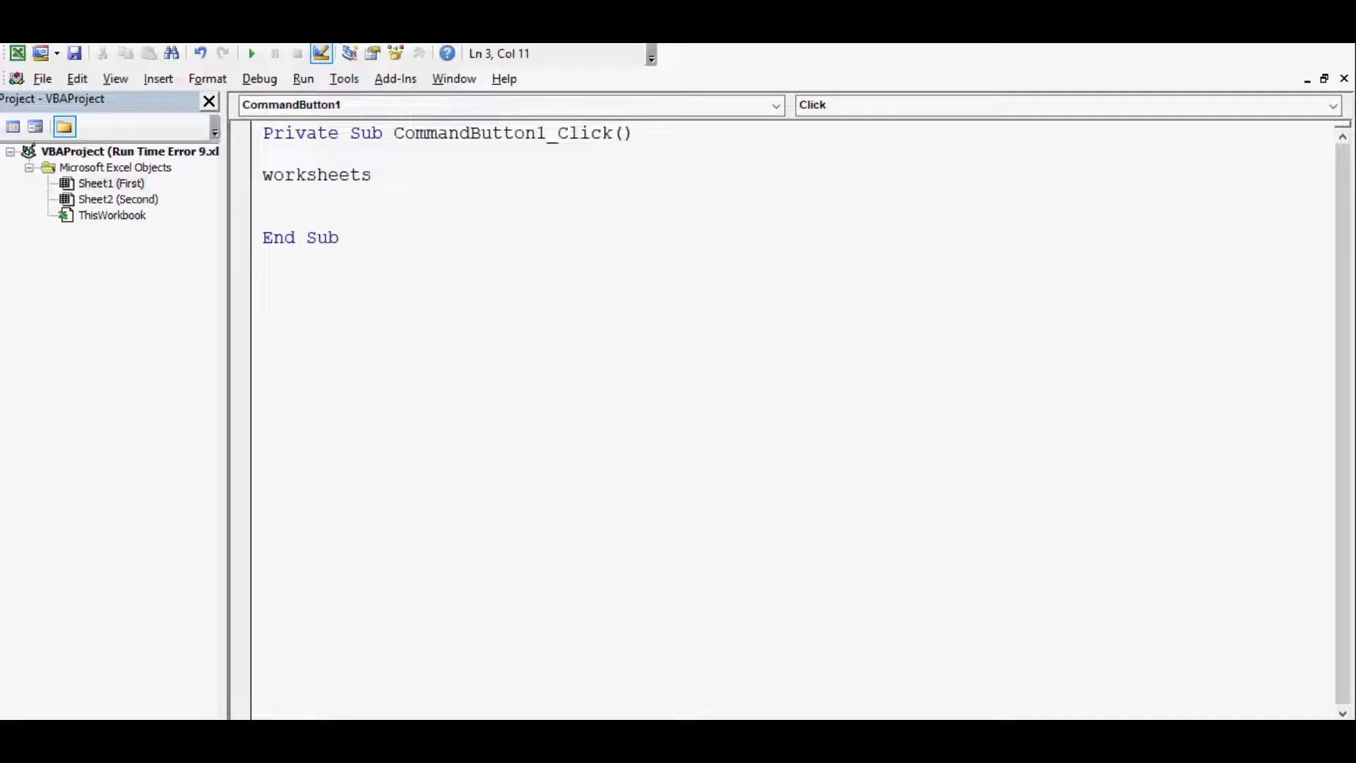
{"action": "type", "text": "(\""}
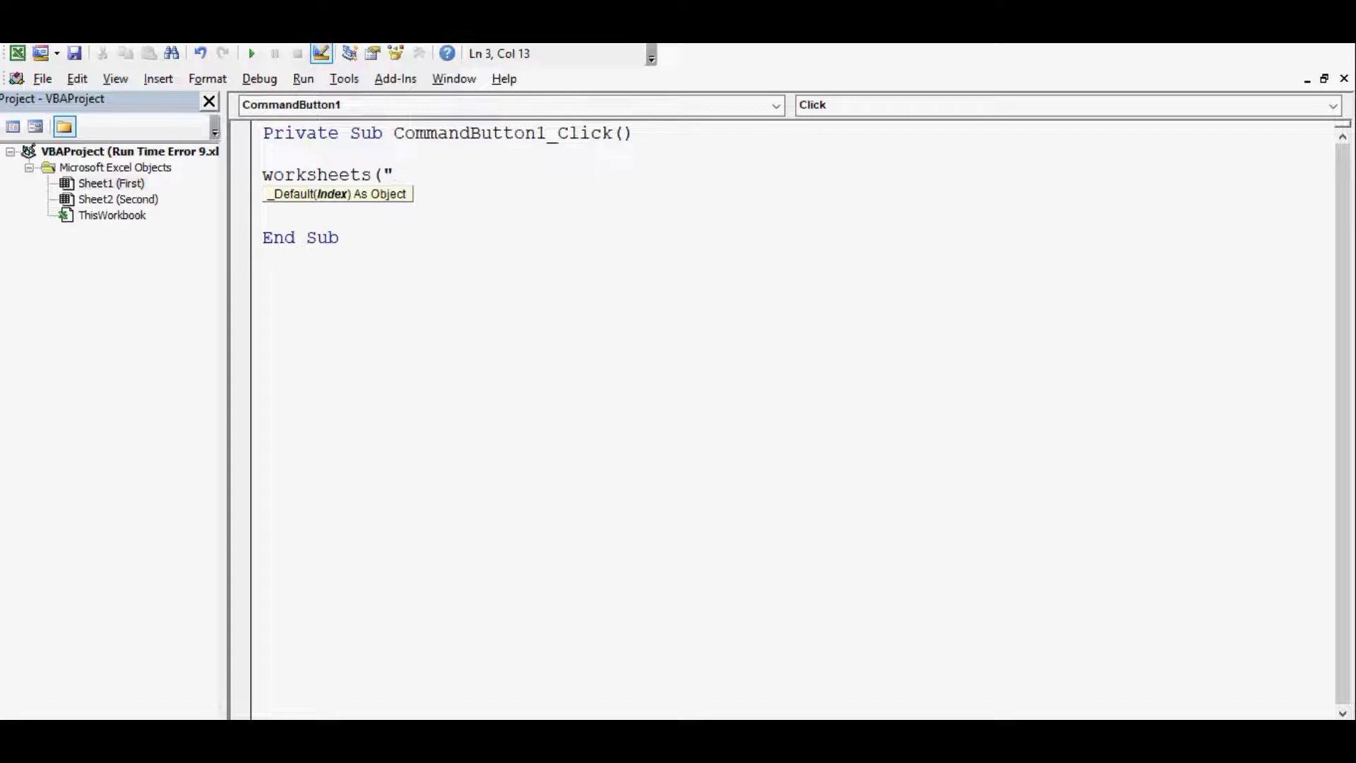
{"action": "type", "text": "First"}
{"action": "type", "text": "\")."}
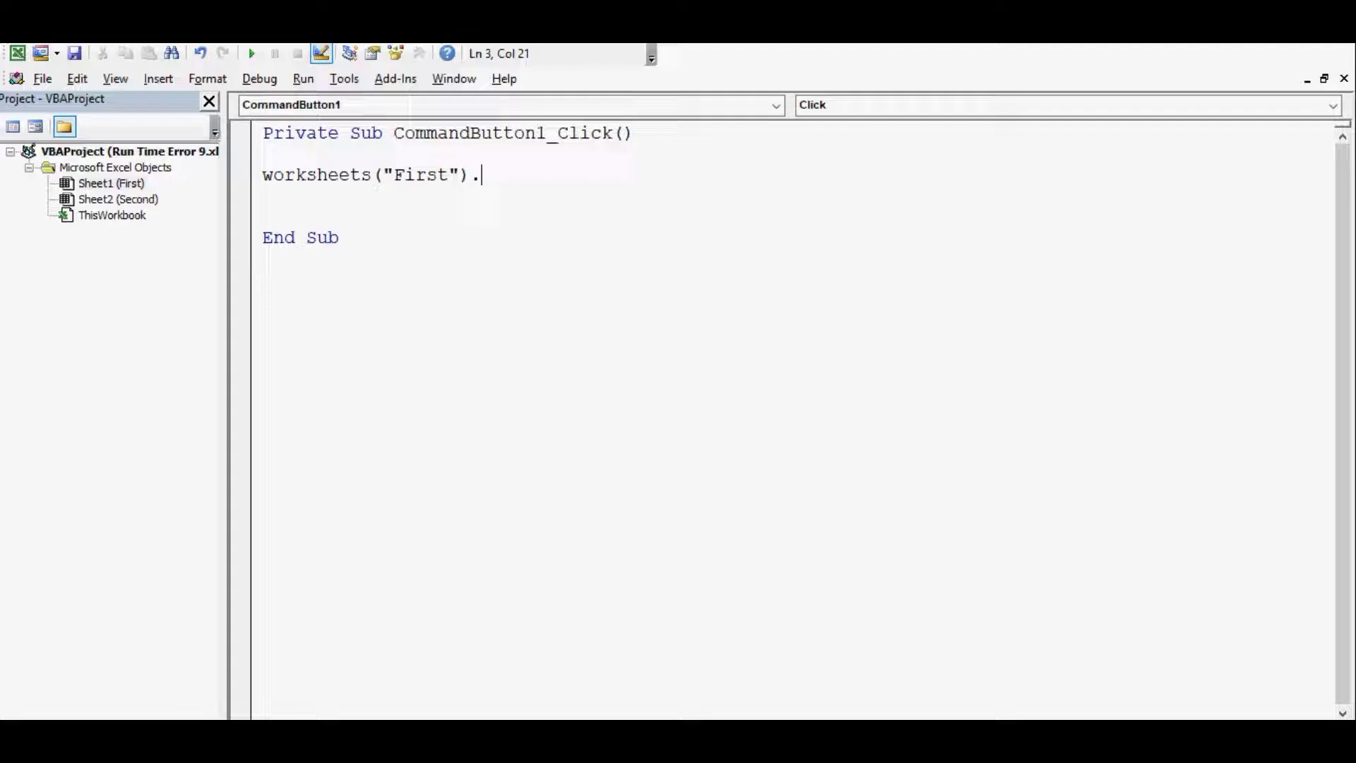
{"action": "type", "text": "range"}
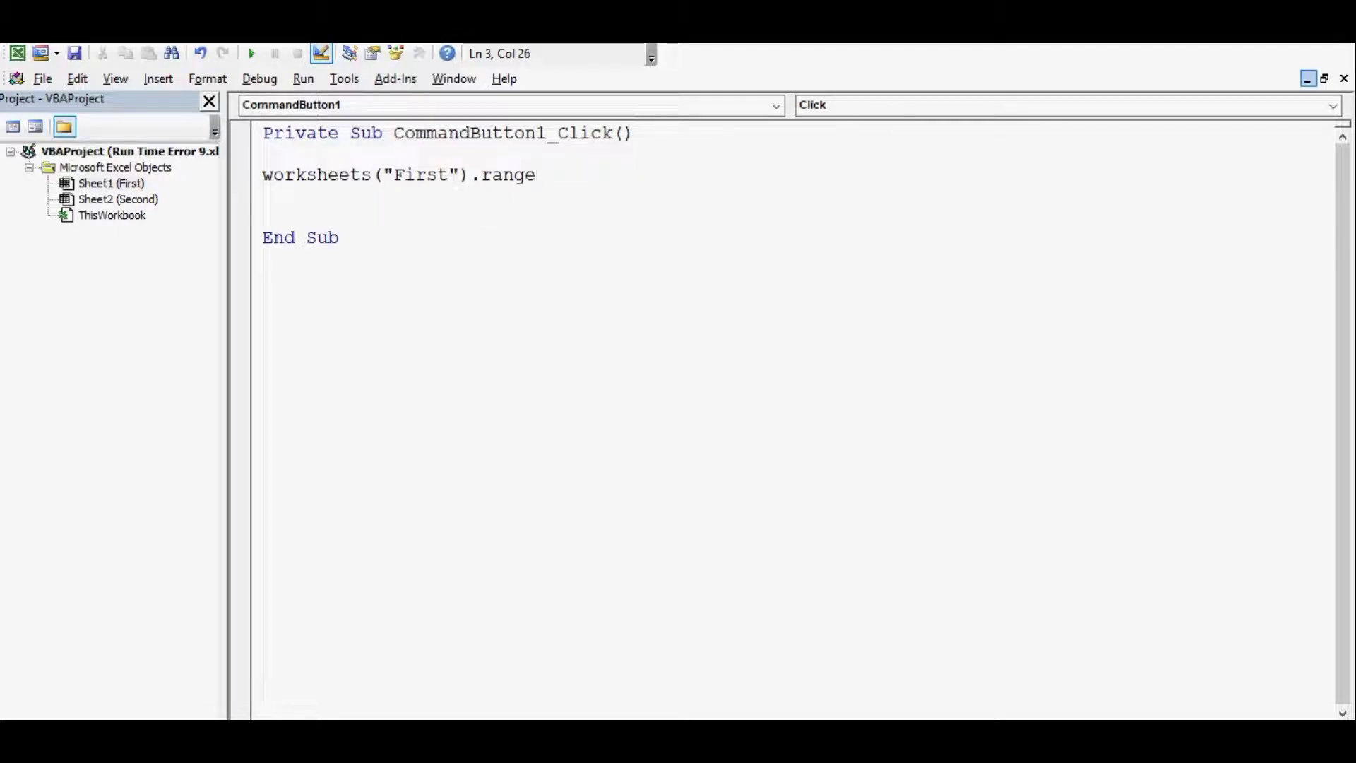
Go back to the workbook, select CommandButton1, and reopen its click code with Alt+F11
{"action": "left_click", "coordinate": [1308, 79]}
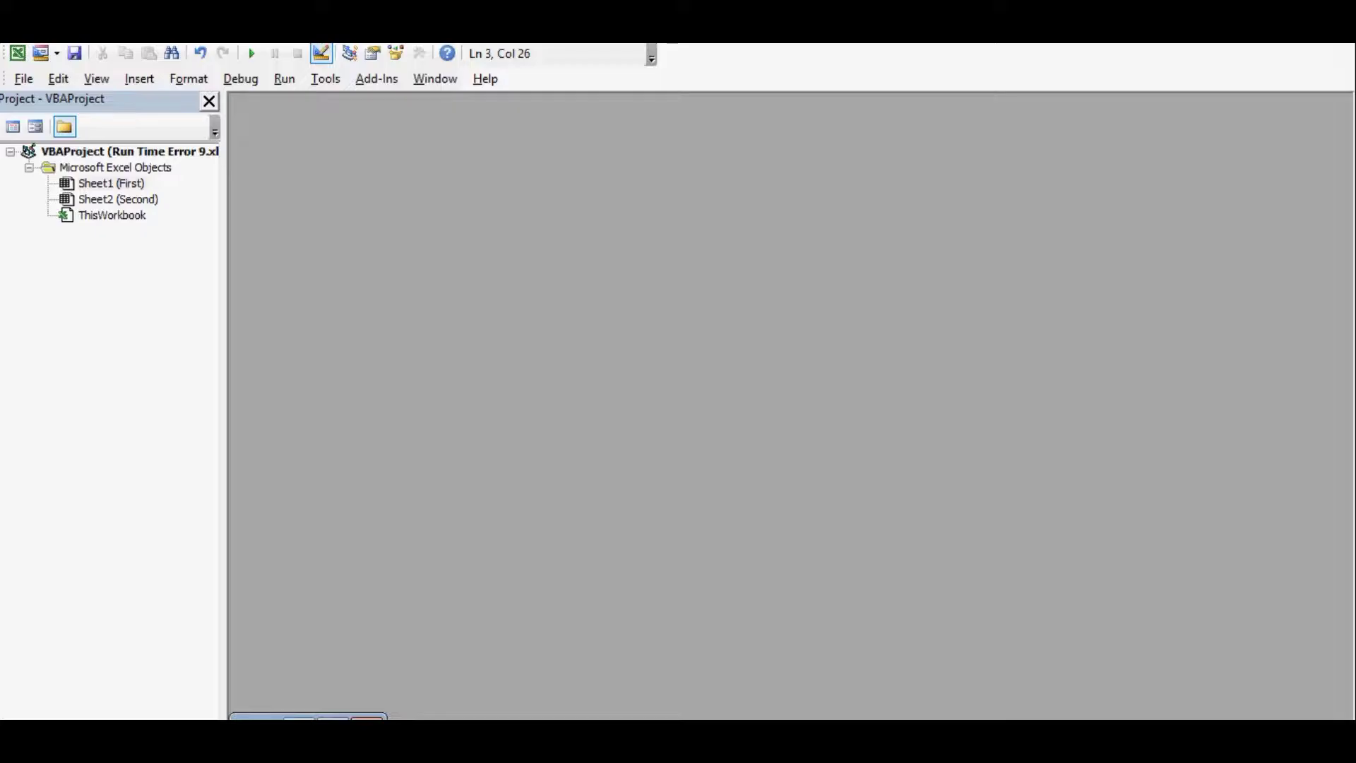
{"action": "key", "text": "alt+F11"}
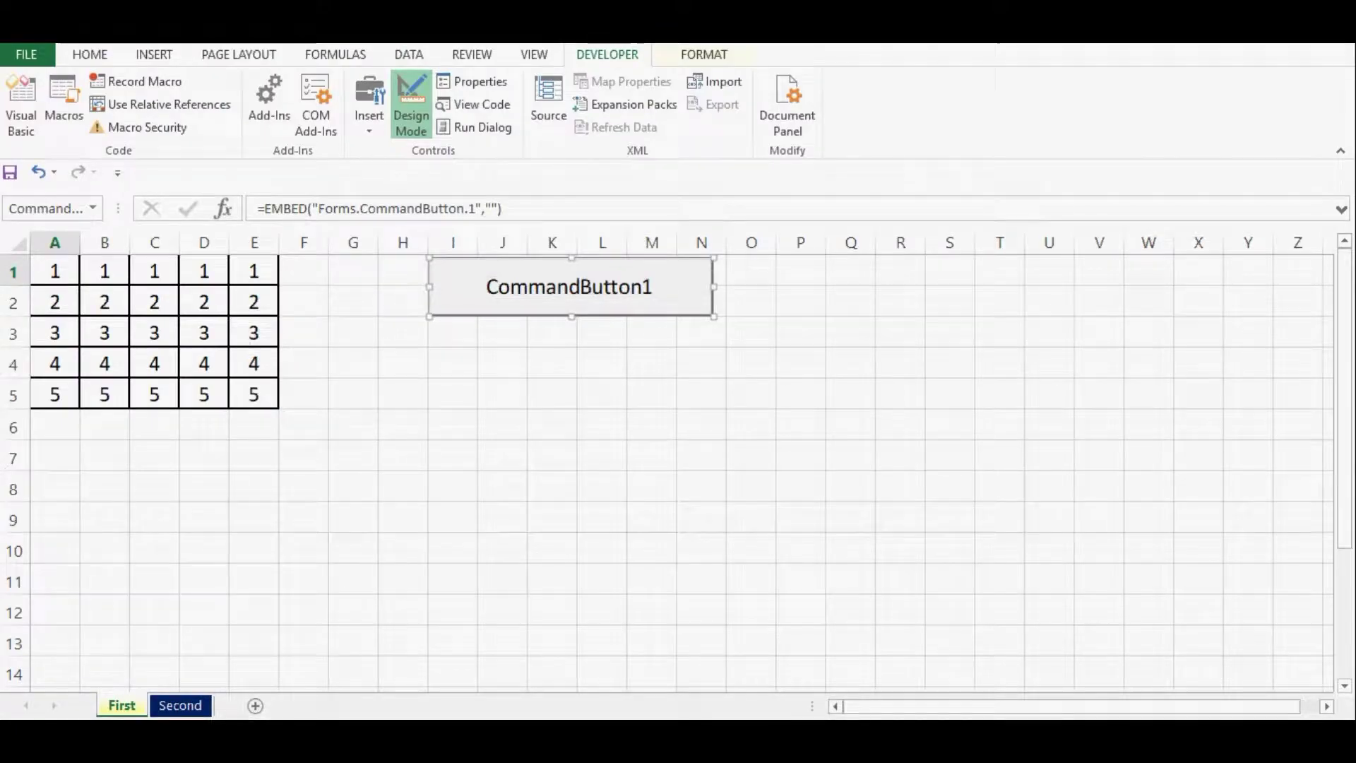
{"action": "mouse_move", "coordinate": [55, 271]}
{"action": "left_mouse_down"}
{"action": "mouse_move", "coordinate": [204, 384]}
{"action": "mouse_move", "coordinate": [255, 395]}
{"action": "left_mouse_up"}
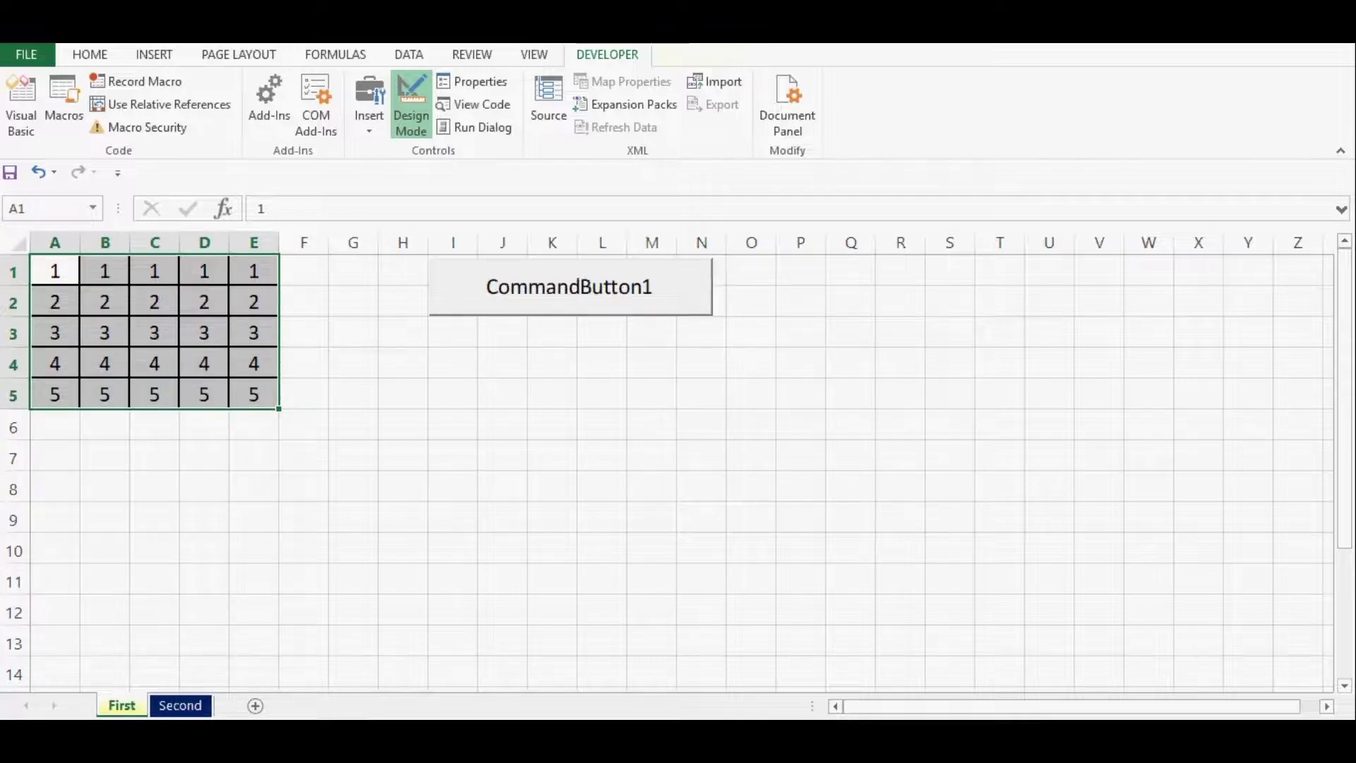
{"action": "left_click", "coordinate": [705, 741]}
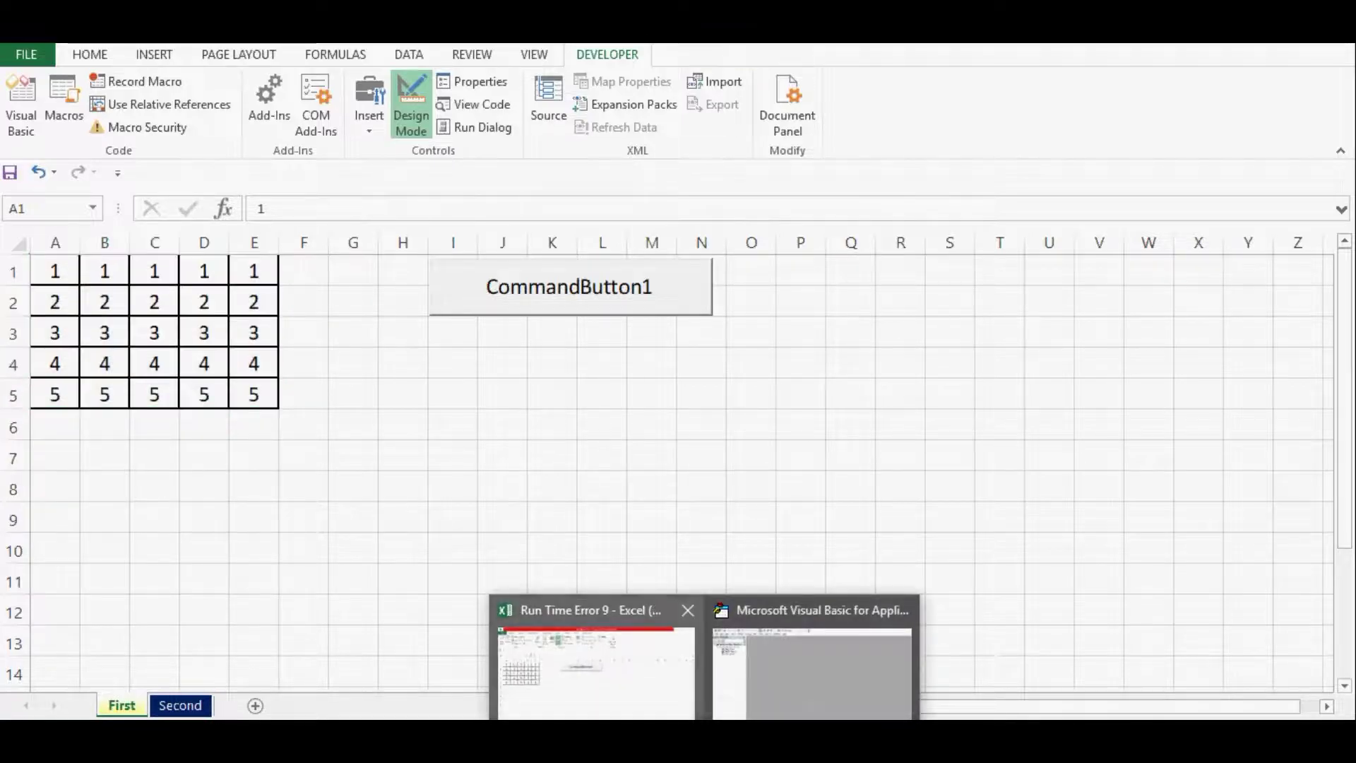
{"action": "left_click", "coordinate": [594, 662]}
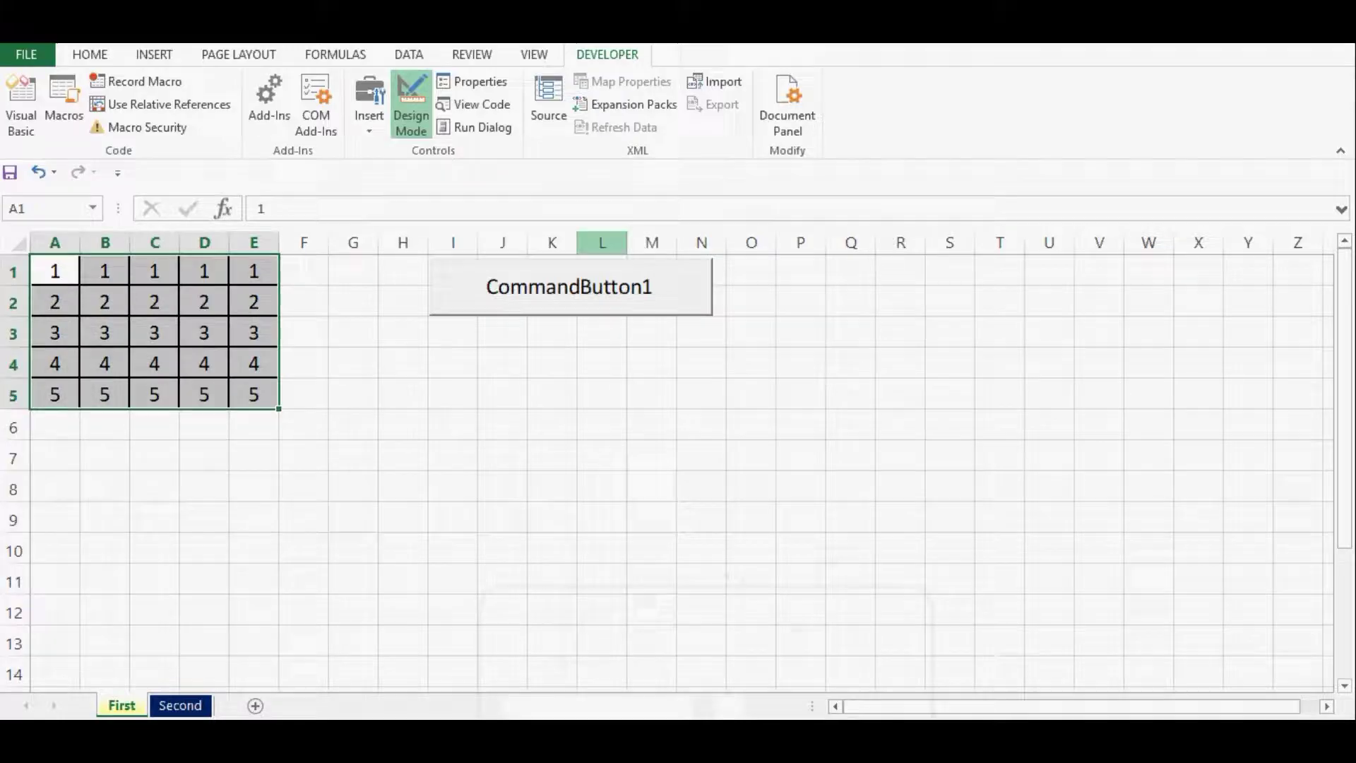
{"action": "left_click", "coordinate": [572, 287]}
{"action": "key", "text": "alt+F11"}
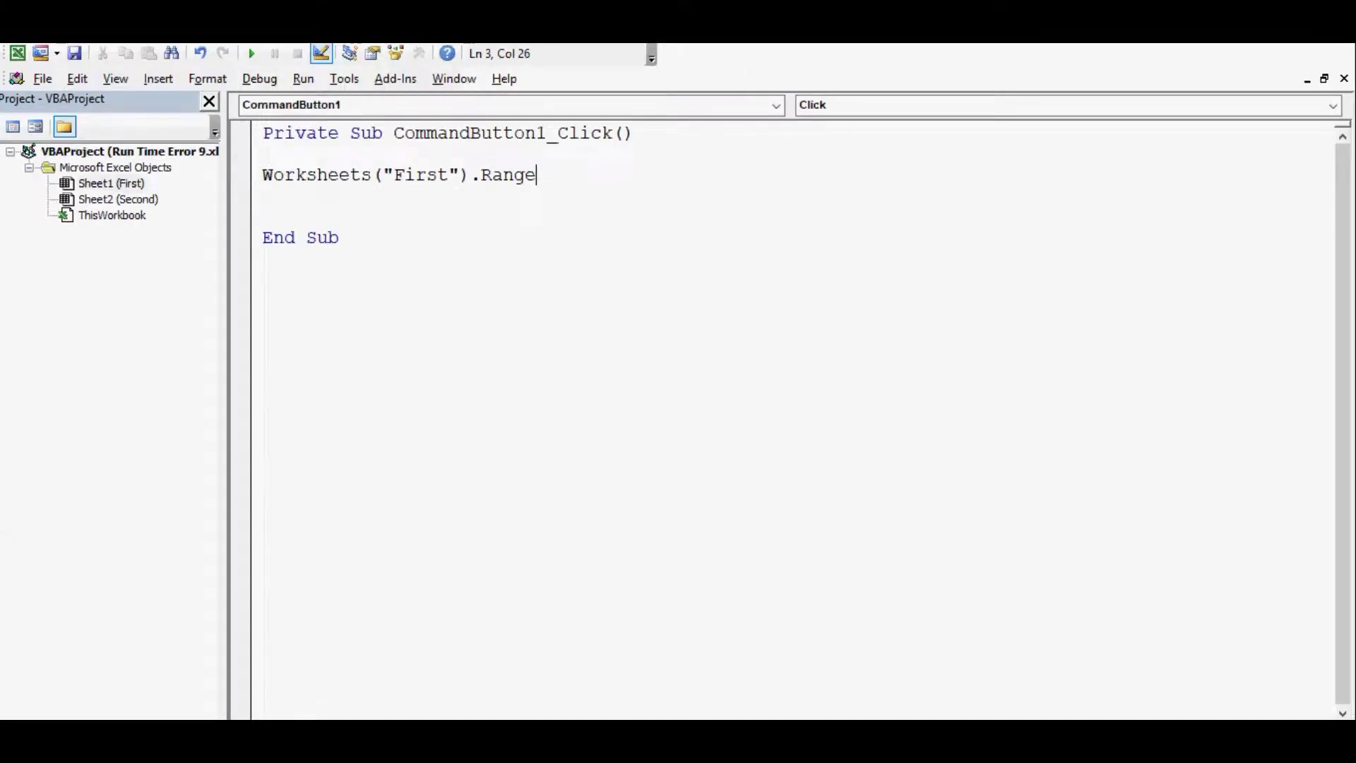
{"action": "type", "text": "("}
{"action": "type", "text": "\"A1:"}
{"action": "type", "text": "E5"}
{"action": "type", "text": "\")"}
{"action": "type", "text": ".sele"}
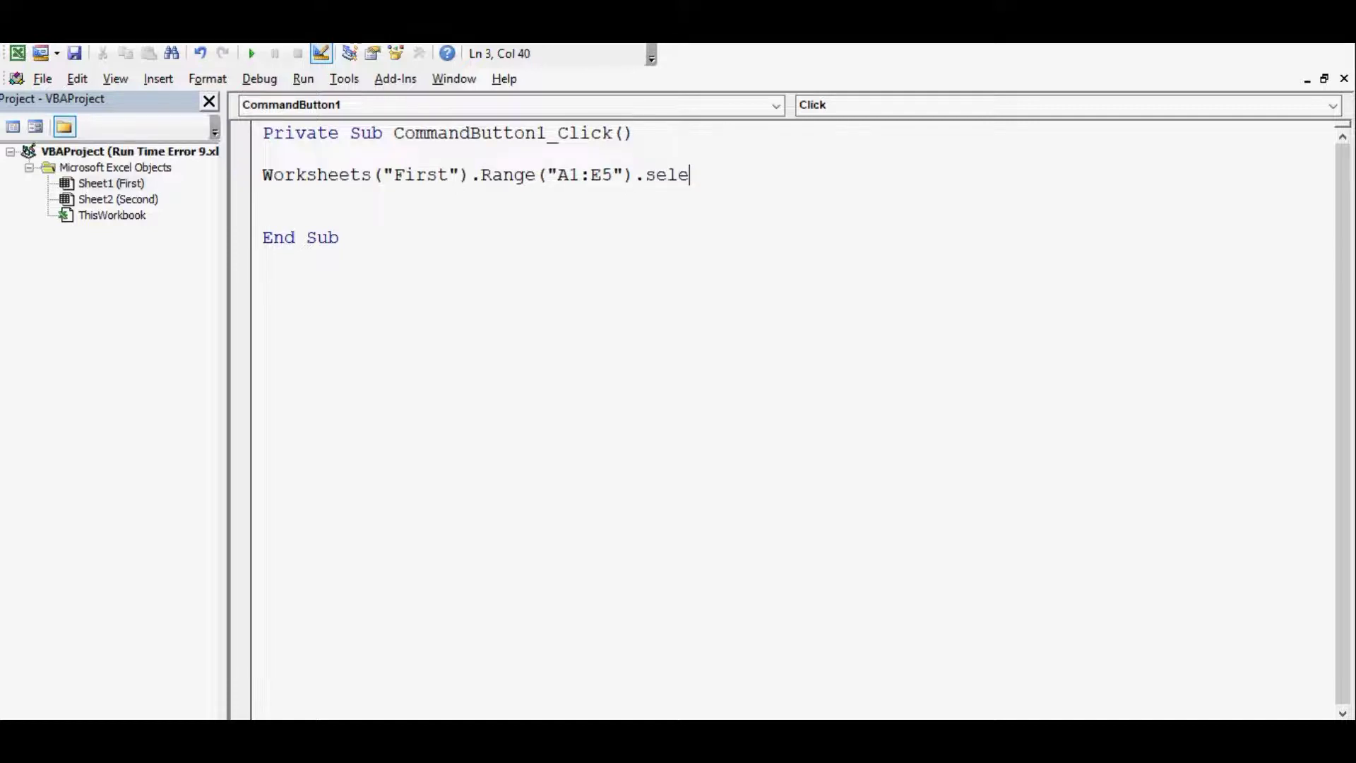
{"action": "type", "text": "ct"}
Write the lines selecting and copying First's A1:E5, then activating sheet Second
{"action": "key", "text": "Return"}
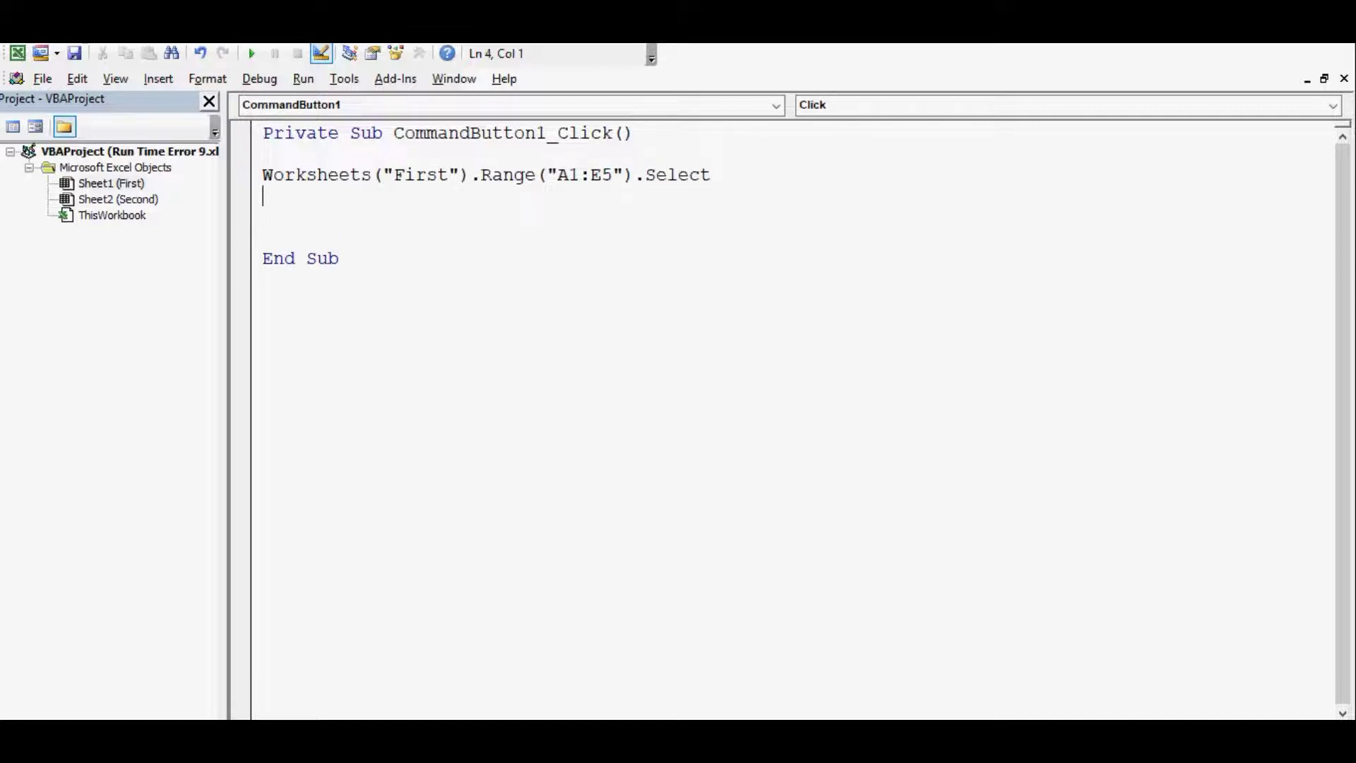
{"action": "type", "text": "selection."}
{"action": "type", "text": "copy"}
{"action": "key", "text": "Return"}
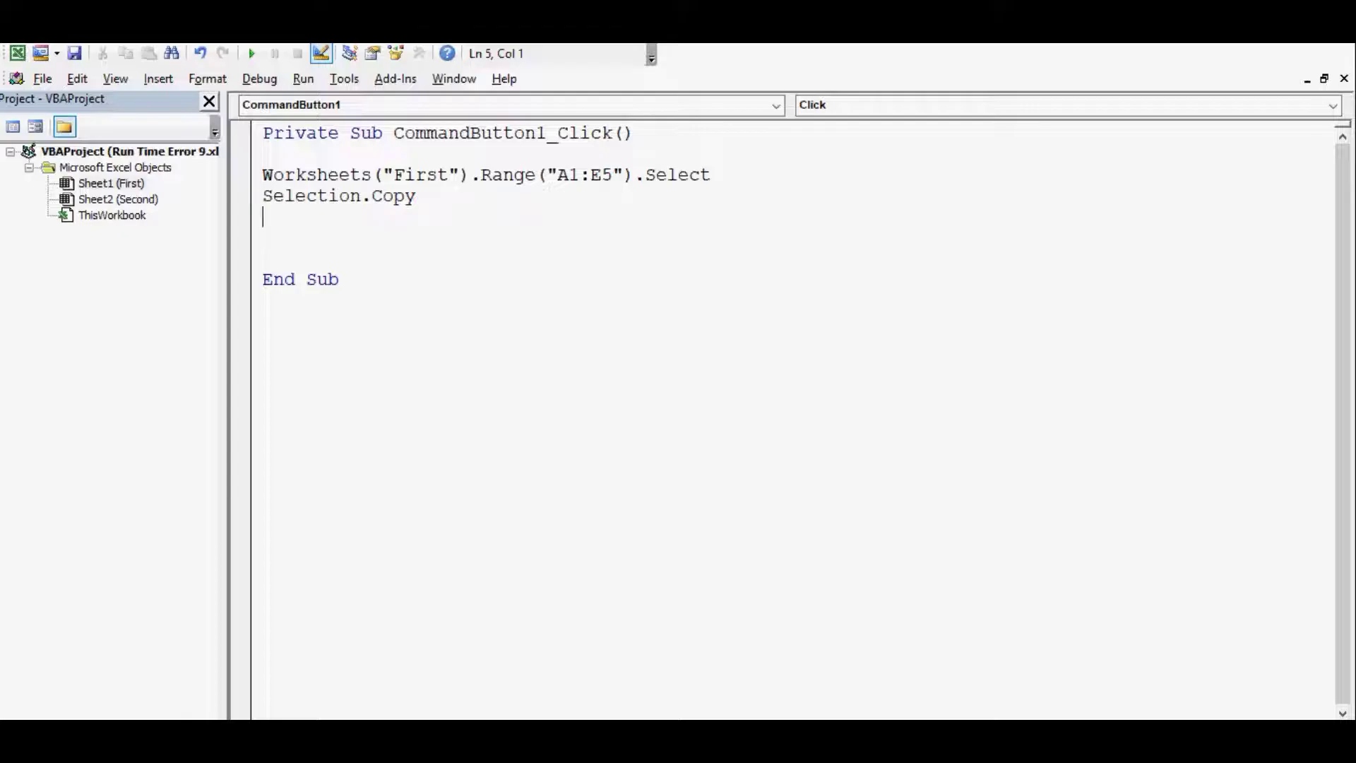
{"action": "type", "text": "woekshee"}
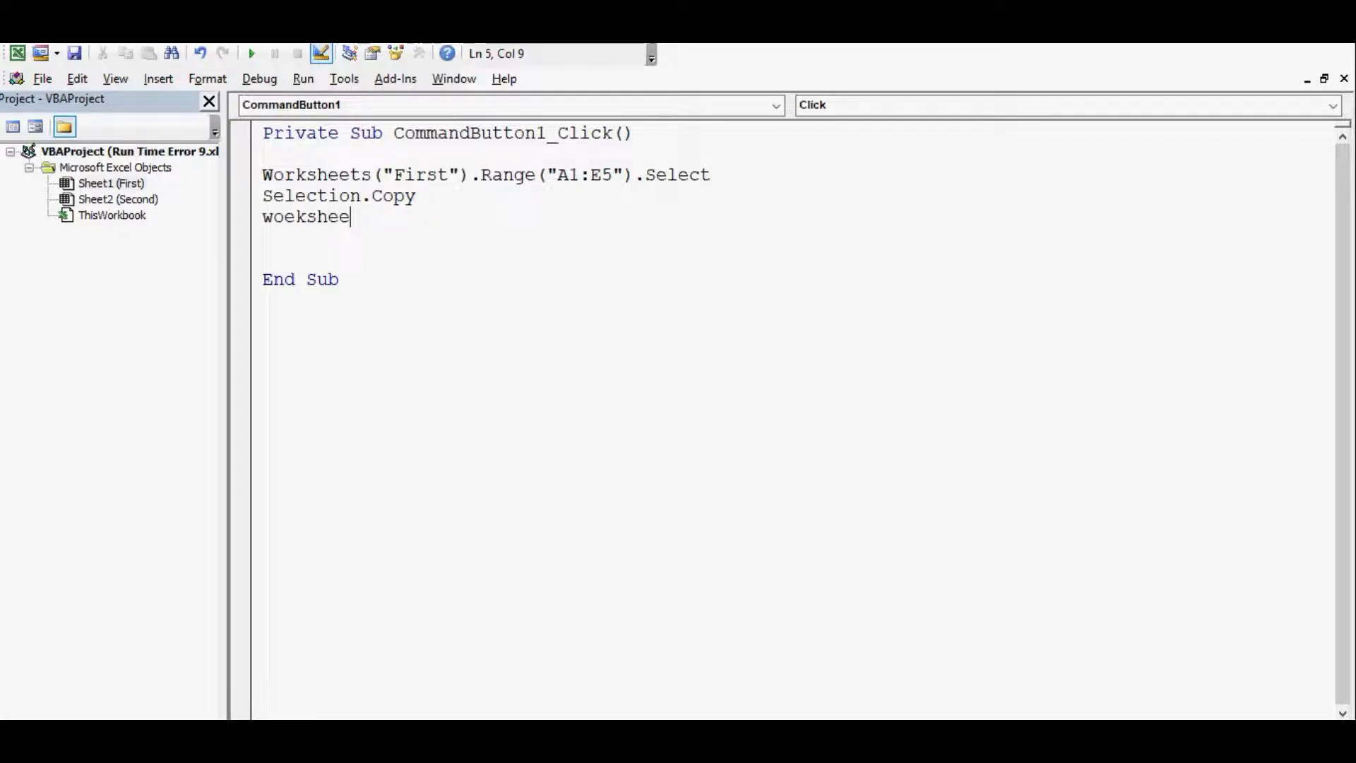
{"action": "key", "text": "BackSpace"}
{"action": "key", "text": "BackSpace"}
{"action": "key", "text": "BackSpace"}
{"action": "key", "text": "BackSpace"}
{"action": "key", "text": "BackSpace"}
{"action": "type", "text": "r"}
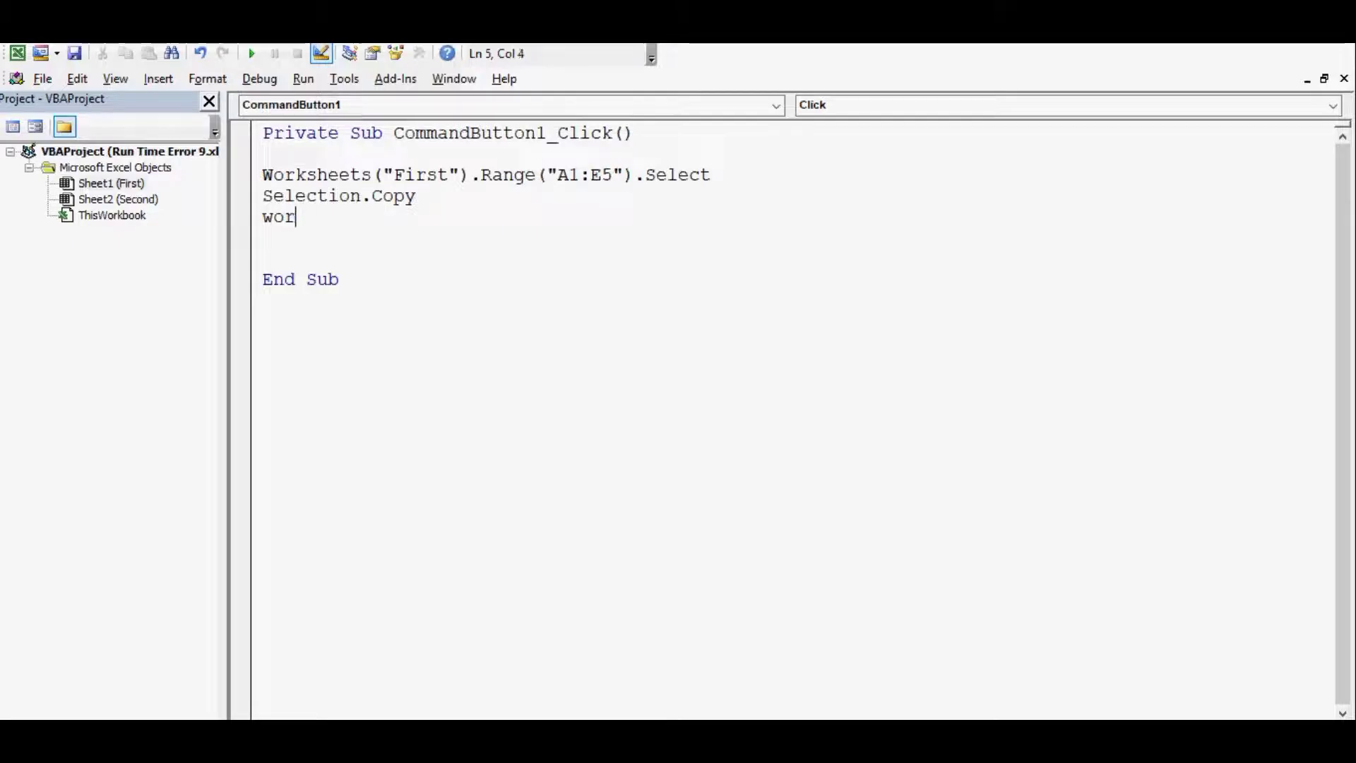
{"action": "type", "text": "ksheets("}
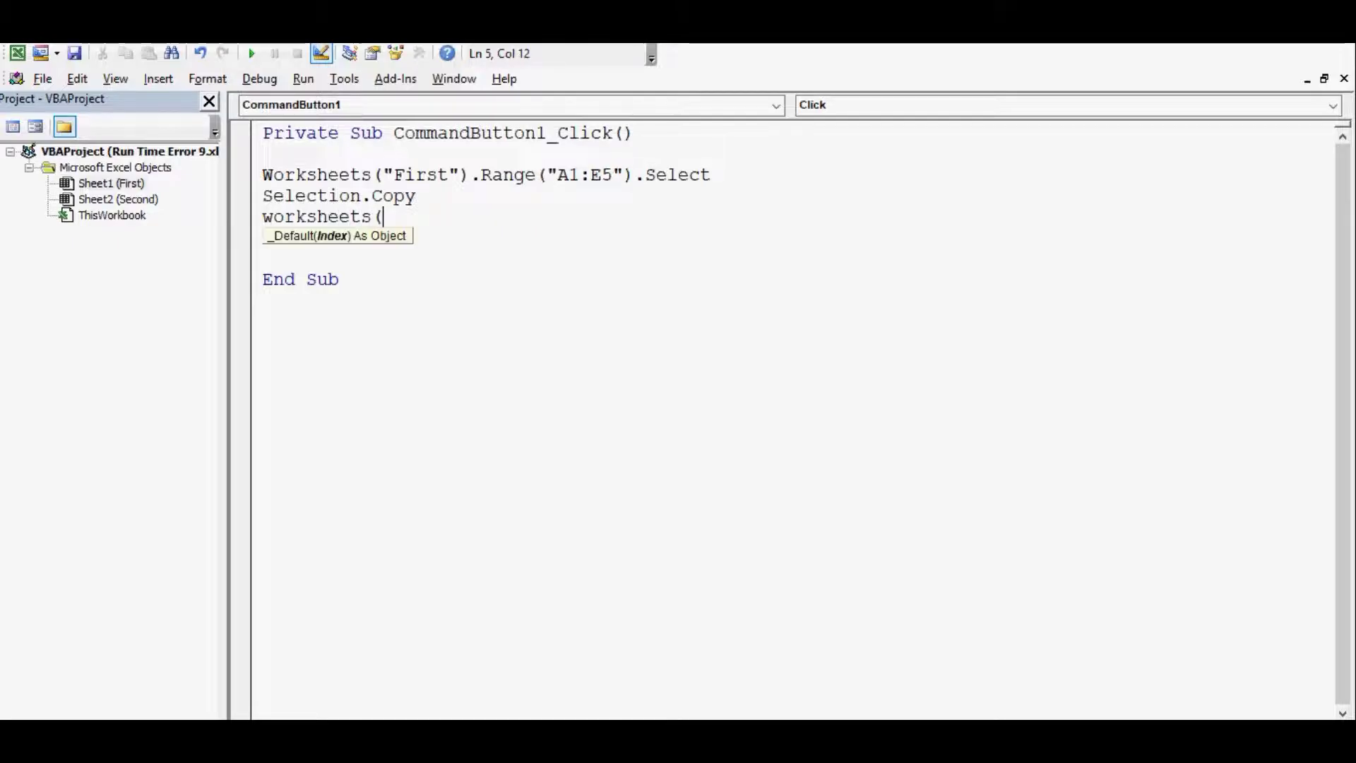
{"action": "type", "text": "\"S"}
{"action": "type", "text": "econd"}
{"action": "type", "text": "\").a"}
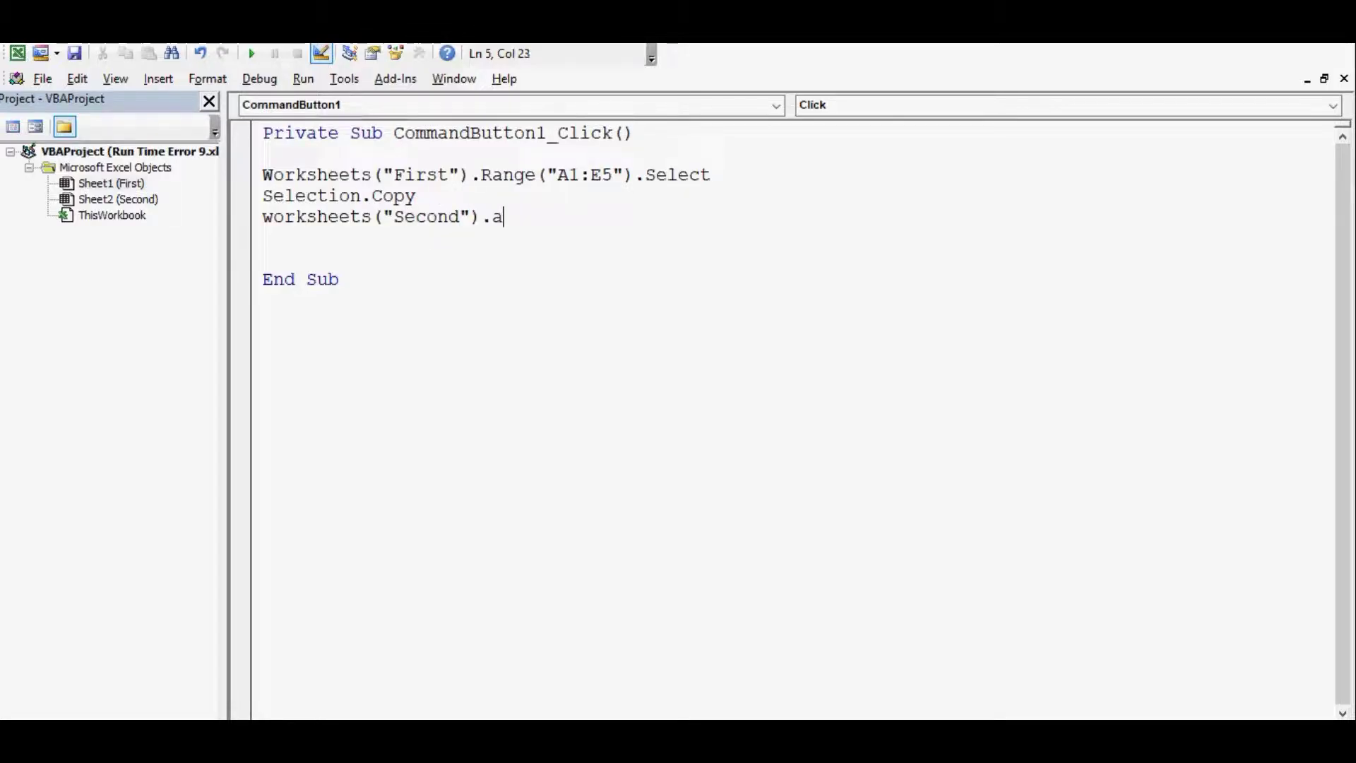
{"action": "type", "text": "ctivate"}
{"action": "key", "text": "Return"}
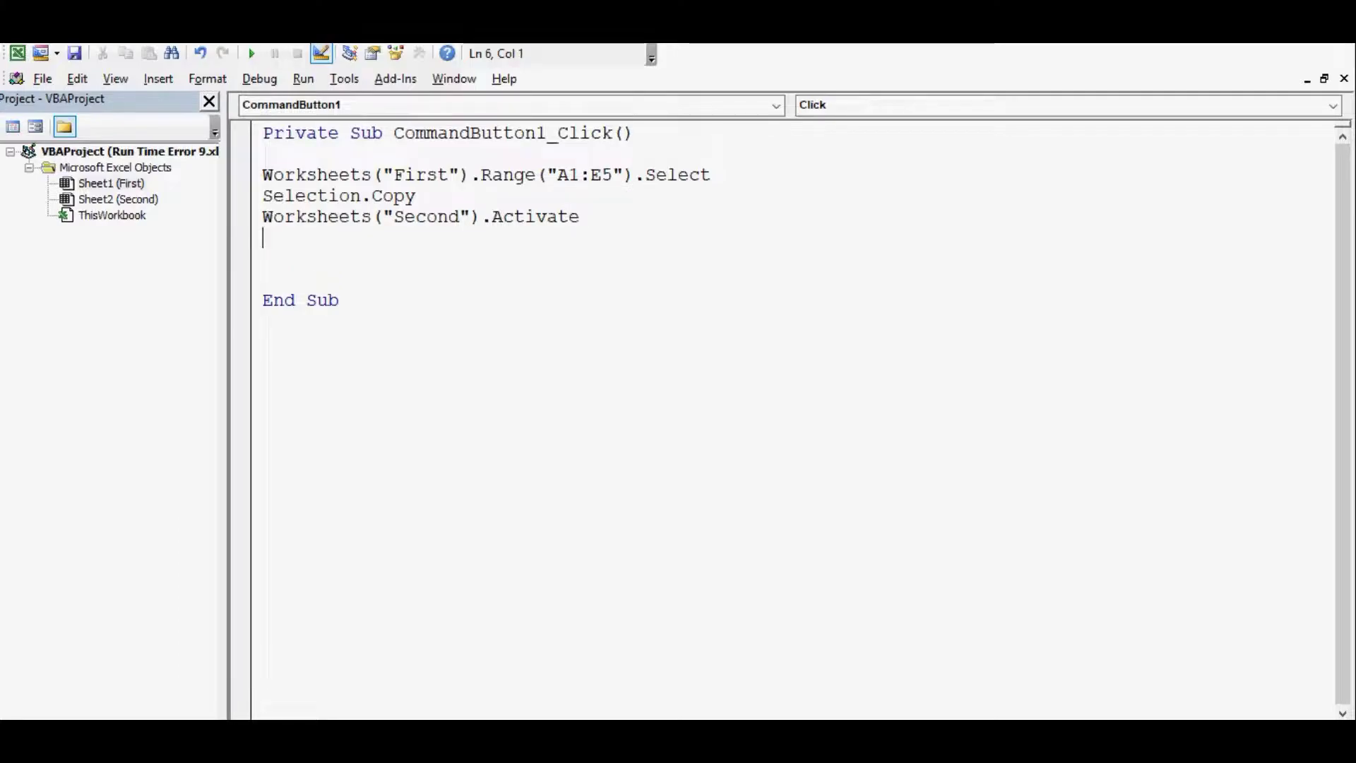
{"action": "type", "text": "work"}
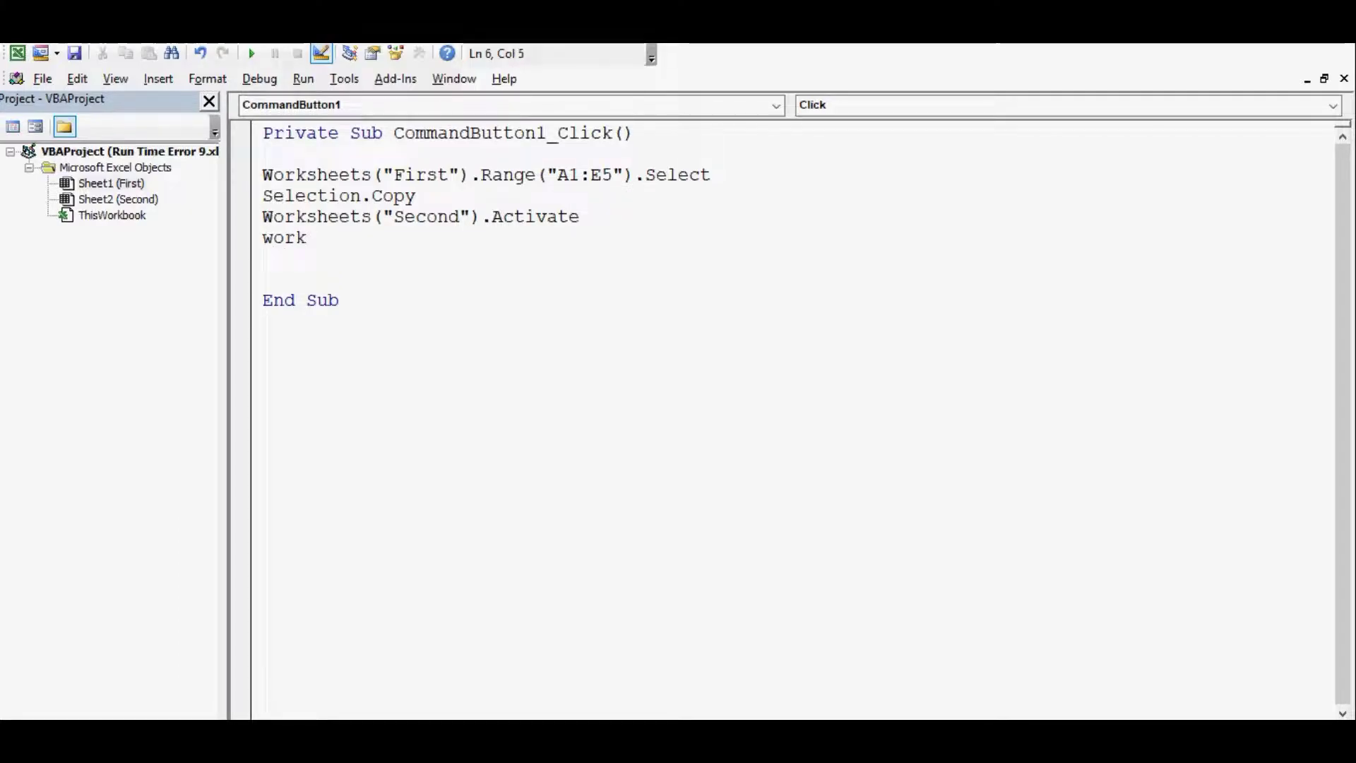
{"action": "type", "text": "sheets("}
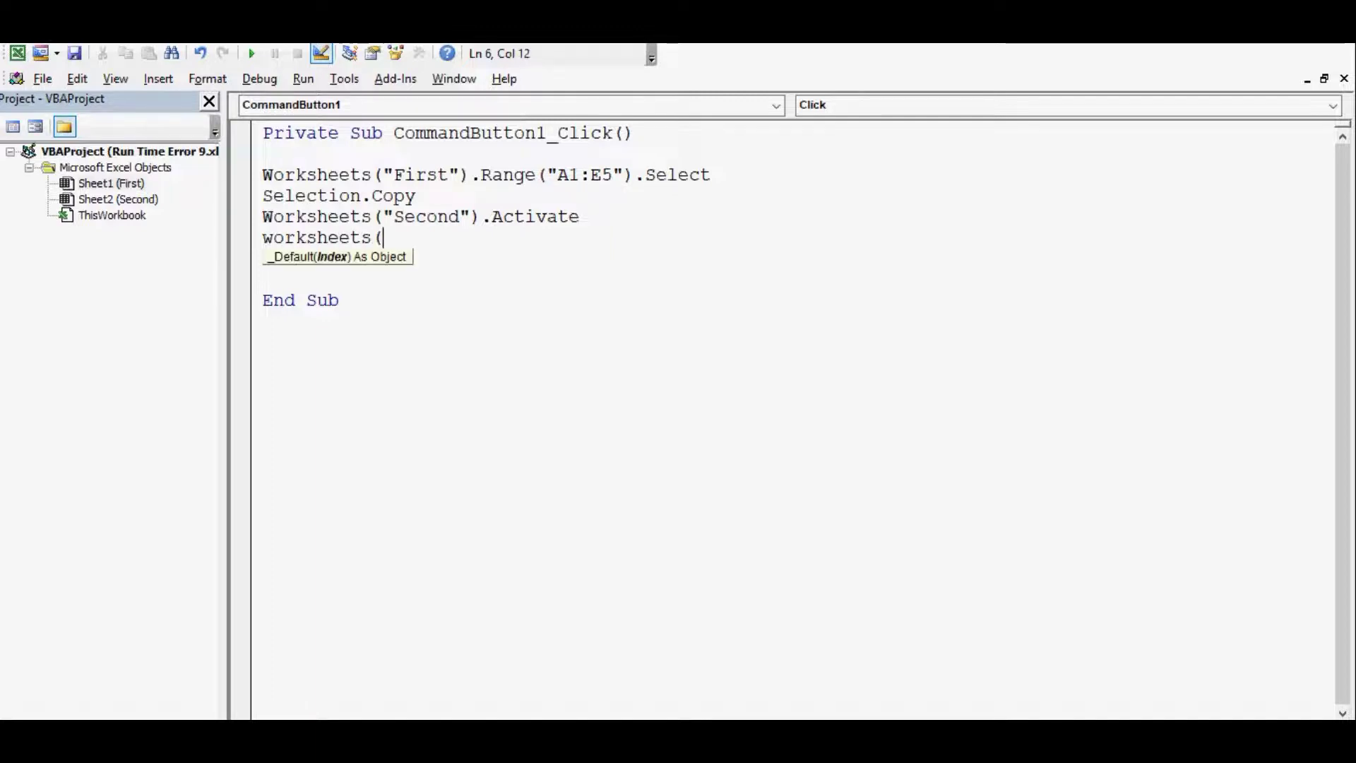
{"action": "type", "text": "\""}
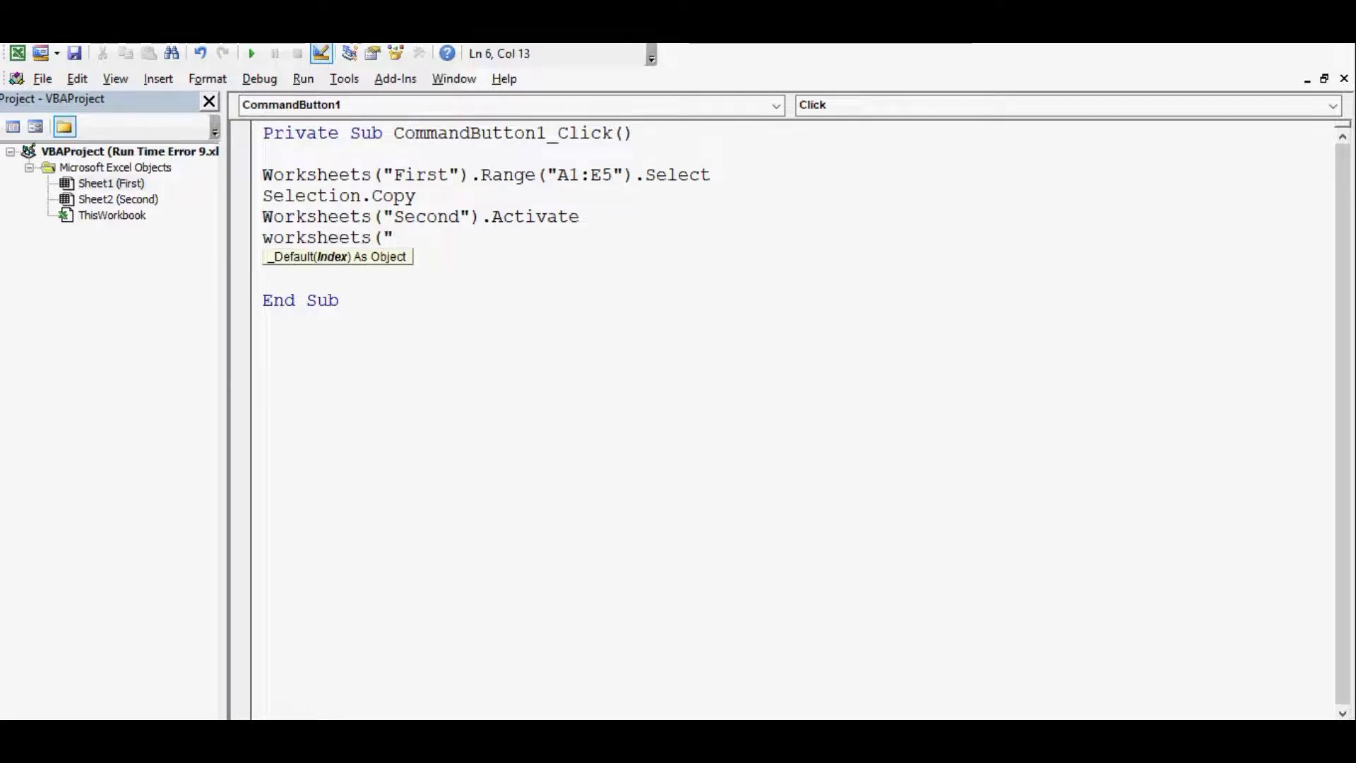
Add the A1 destination and paste lines, then Application.CutCopyMode = False
{"action": "key", "text": "BackSpace"}
{"action": "type", "text": "\"S"}
{"action": "type", "text": "econd"}
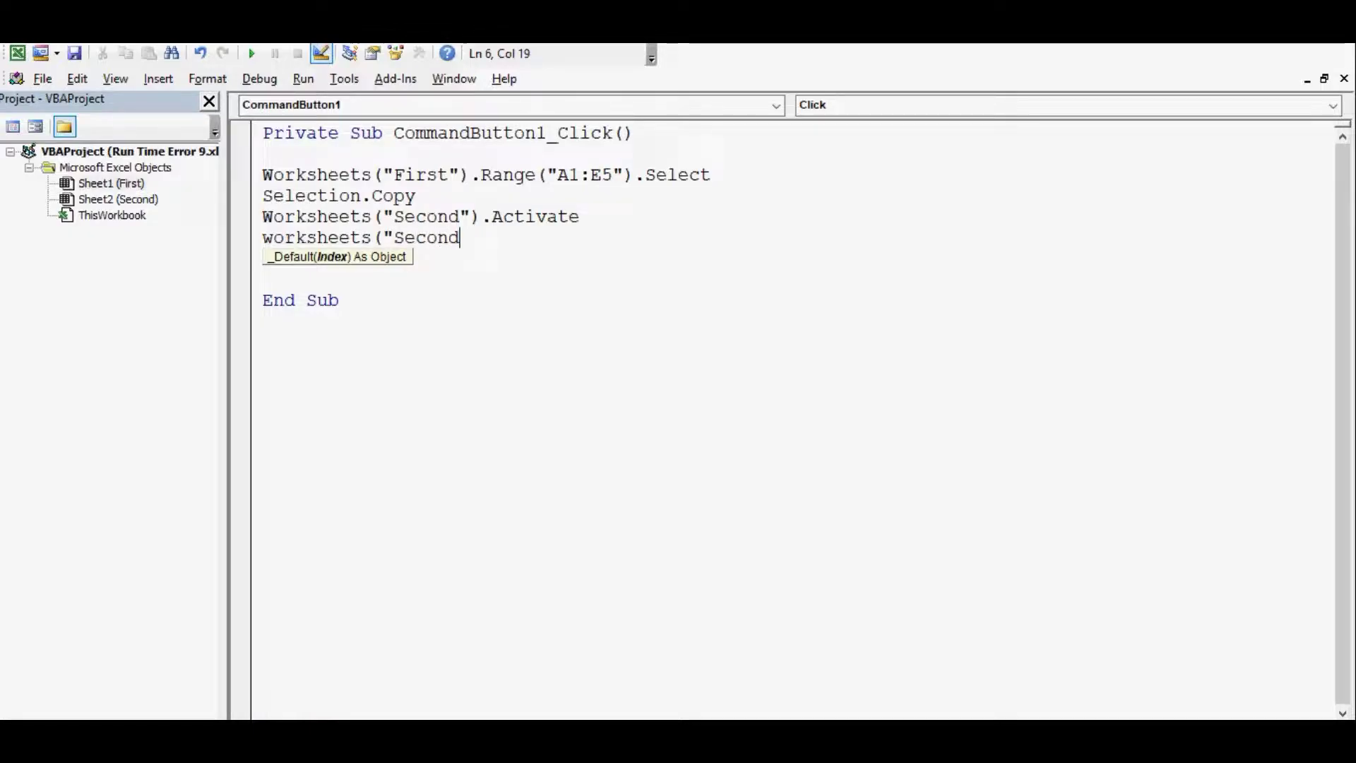
{"action": "type", "text": "\")."}
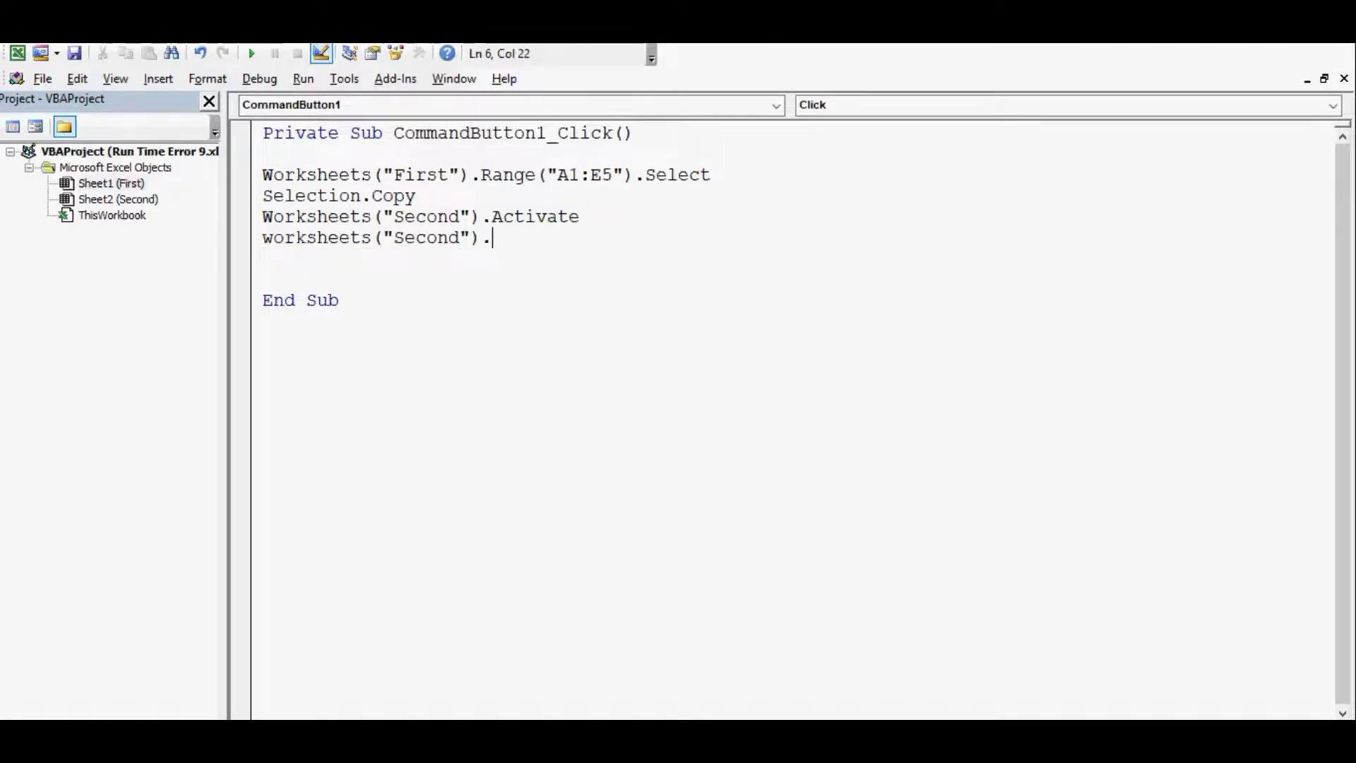
{"action": "type", "text": "range("}
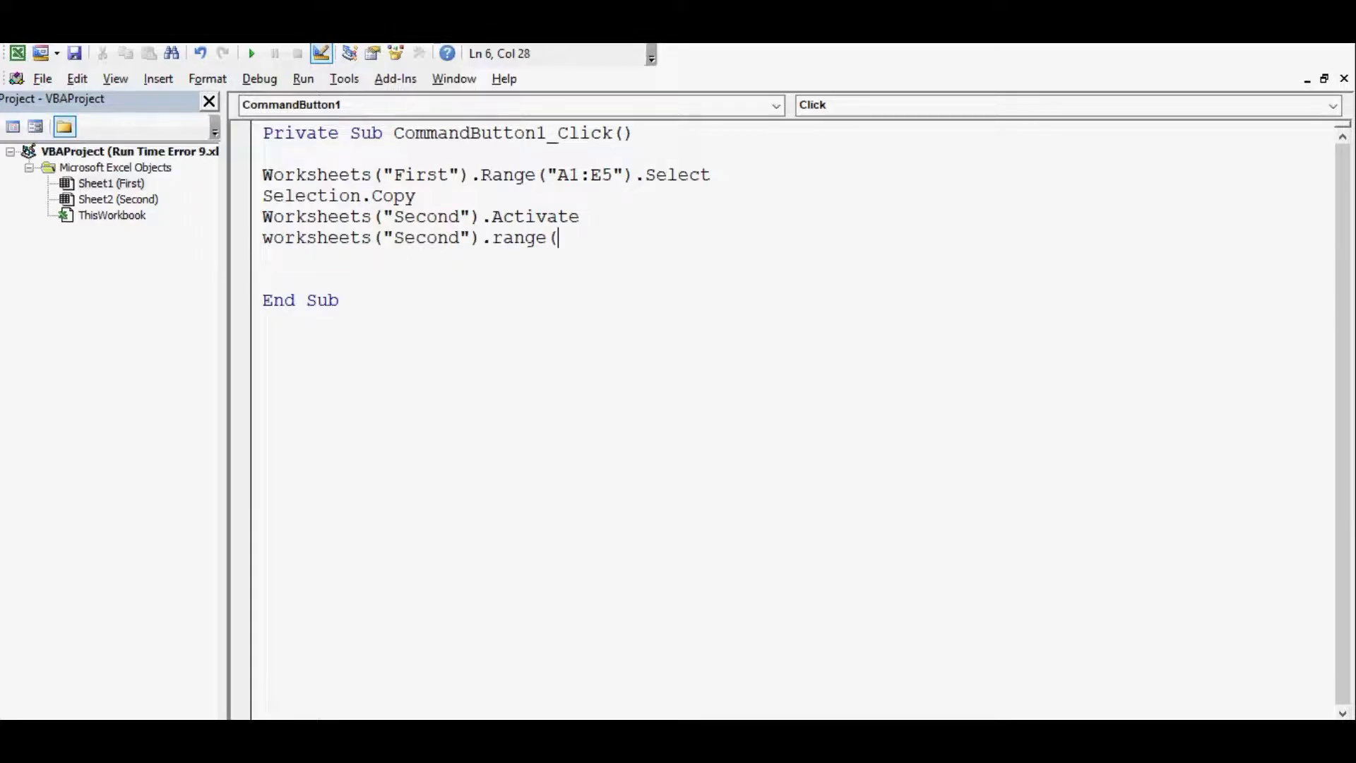
{"action": "type", "text": "\"A1"}
{"action": "type", "text": "\")."}
{"action": "type", "text": "select"}
{"action": "key", "text": "Return"}
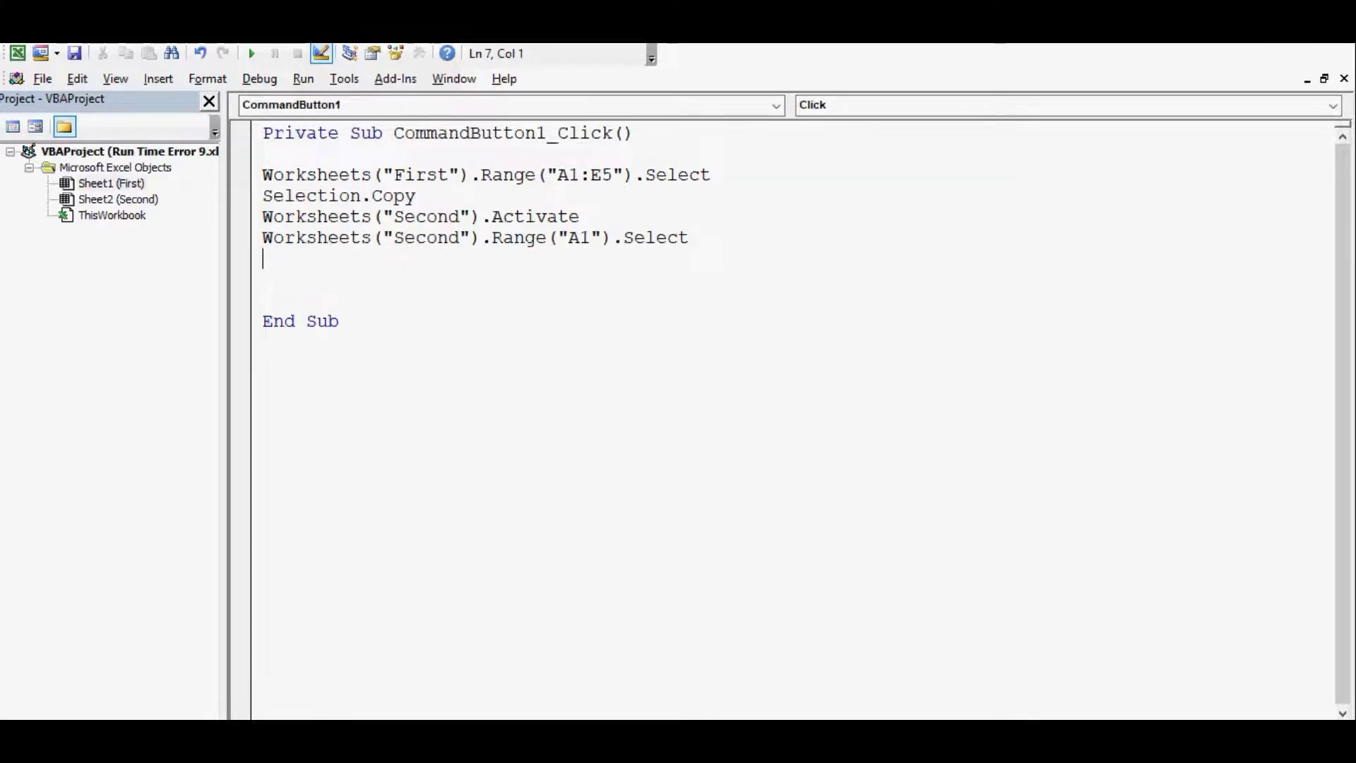
{"action": "type", "text": "ac"}
{"action": "type", "text": "tivesheet"}
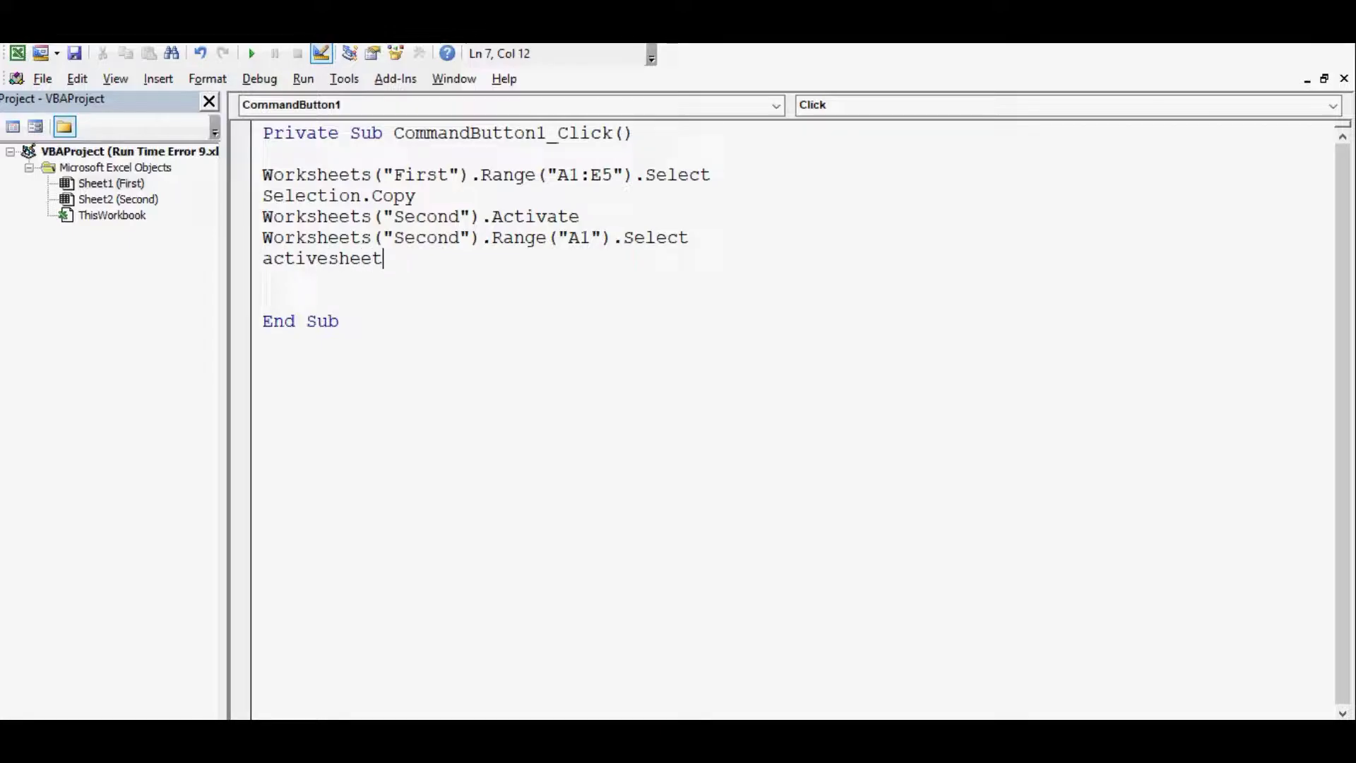
{"action": "type", "text": ".paste"}
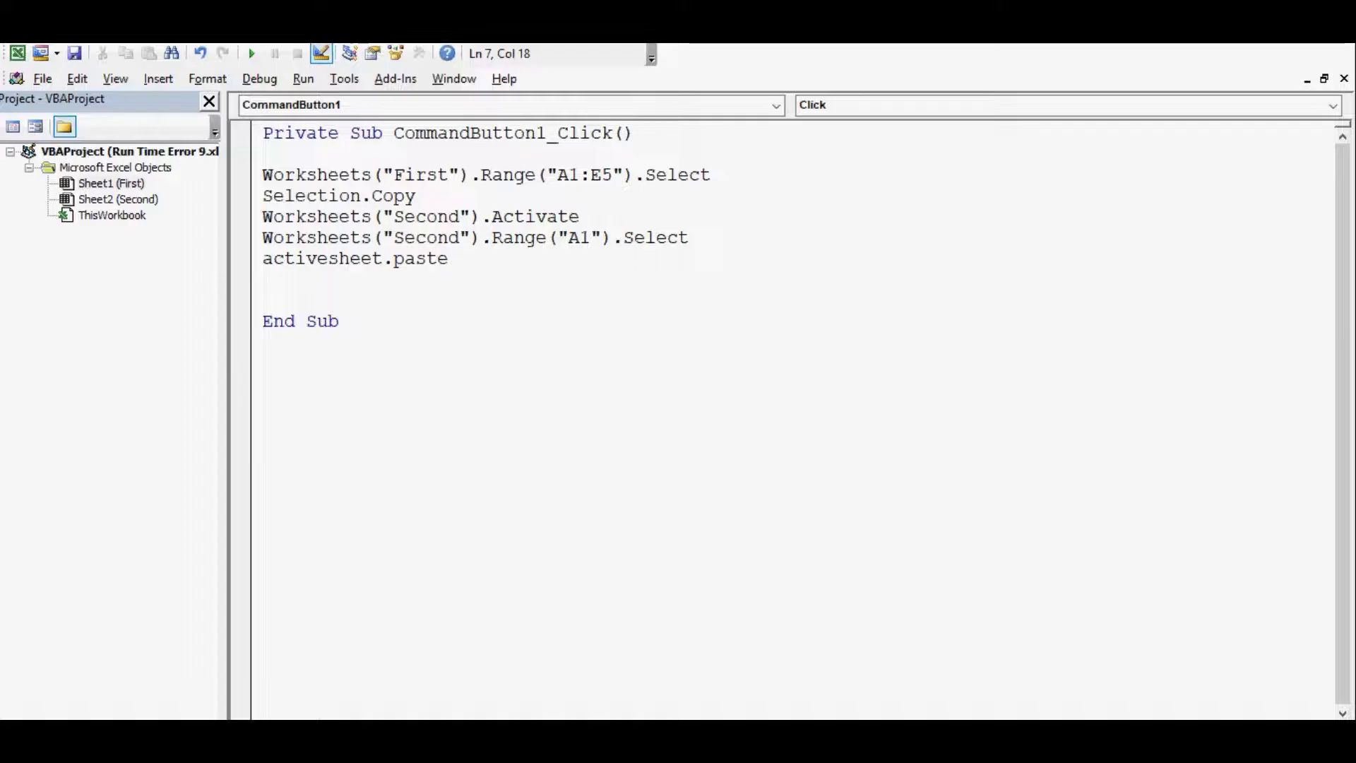
{"action": "key", "text": "Return"}
{"action": "key", "text": "Return"}
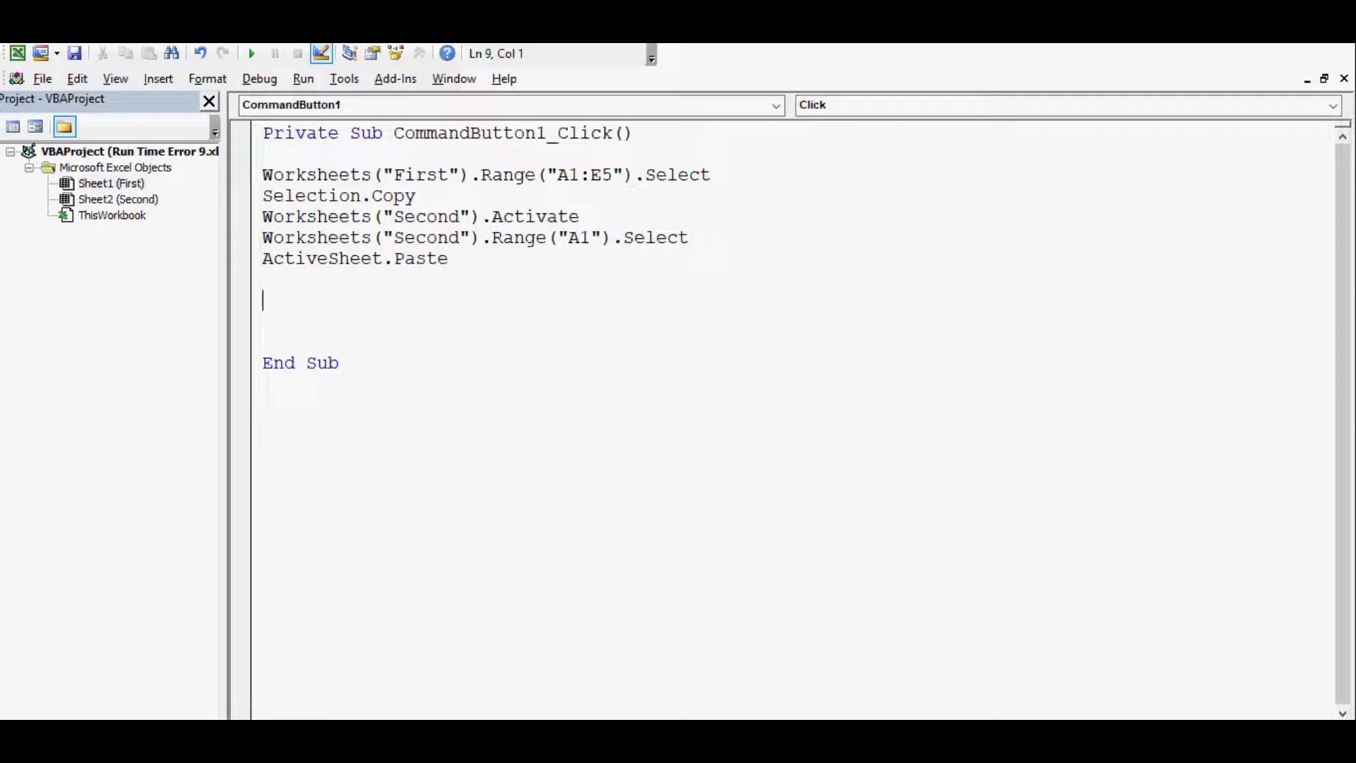
{"action": "type", "text": "ap"}
{"action": "type", "text": "plication.cut"}
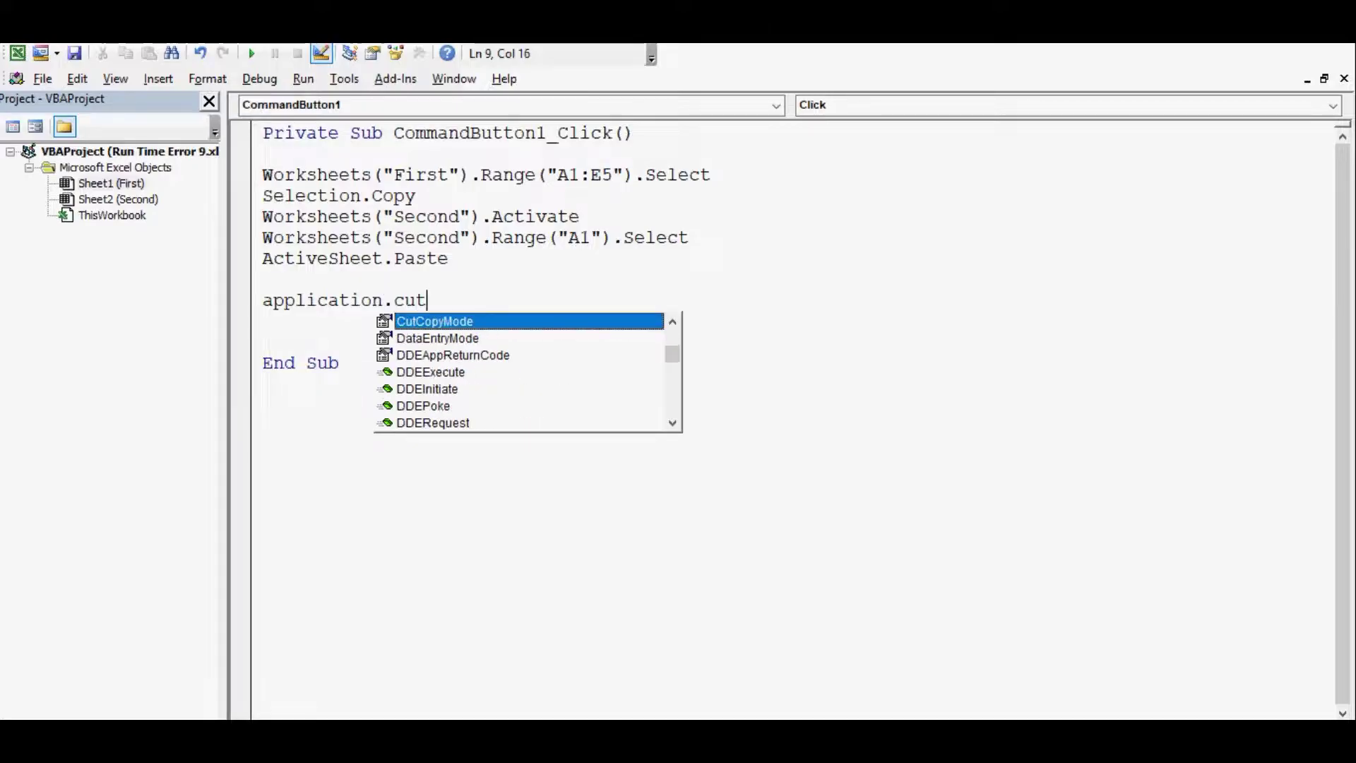
{"action": "key", "text": "Tab"}
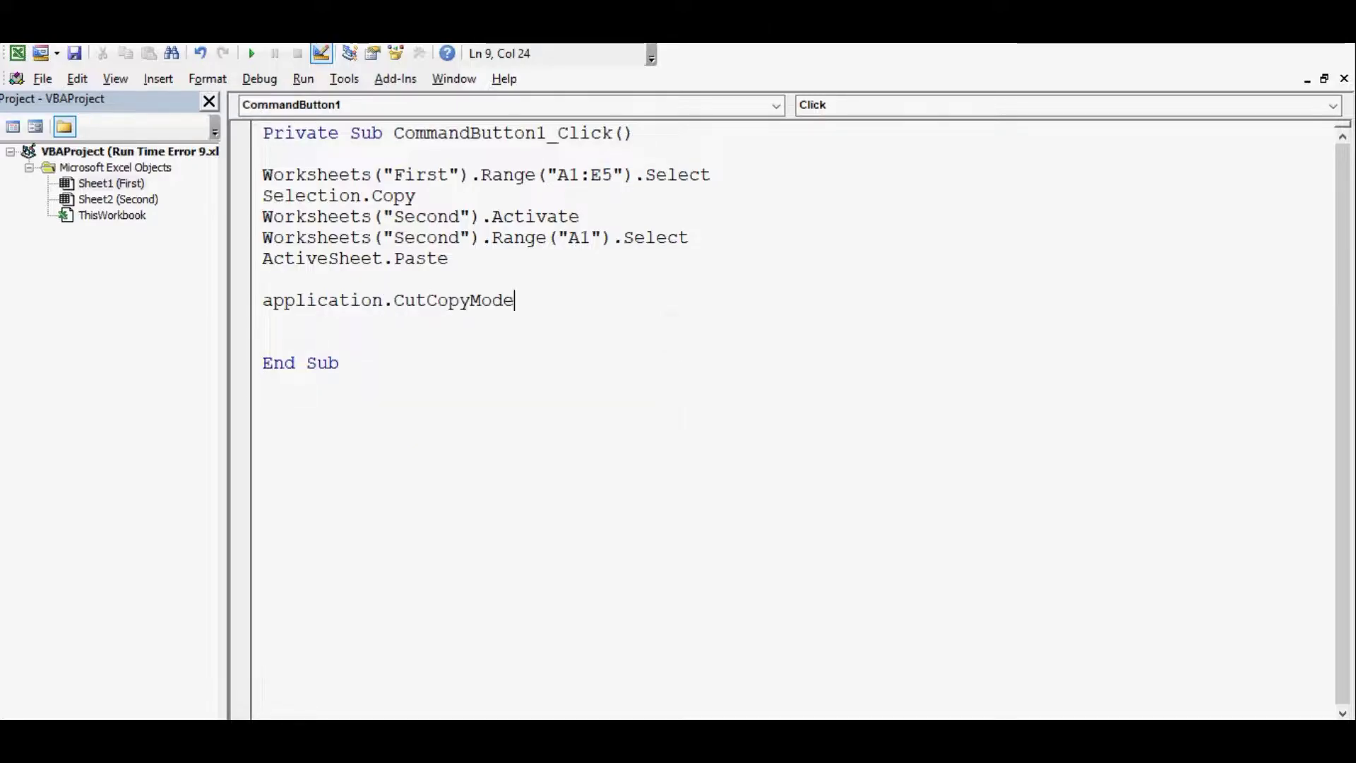
{"action": "type", "text": "=false"}
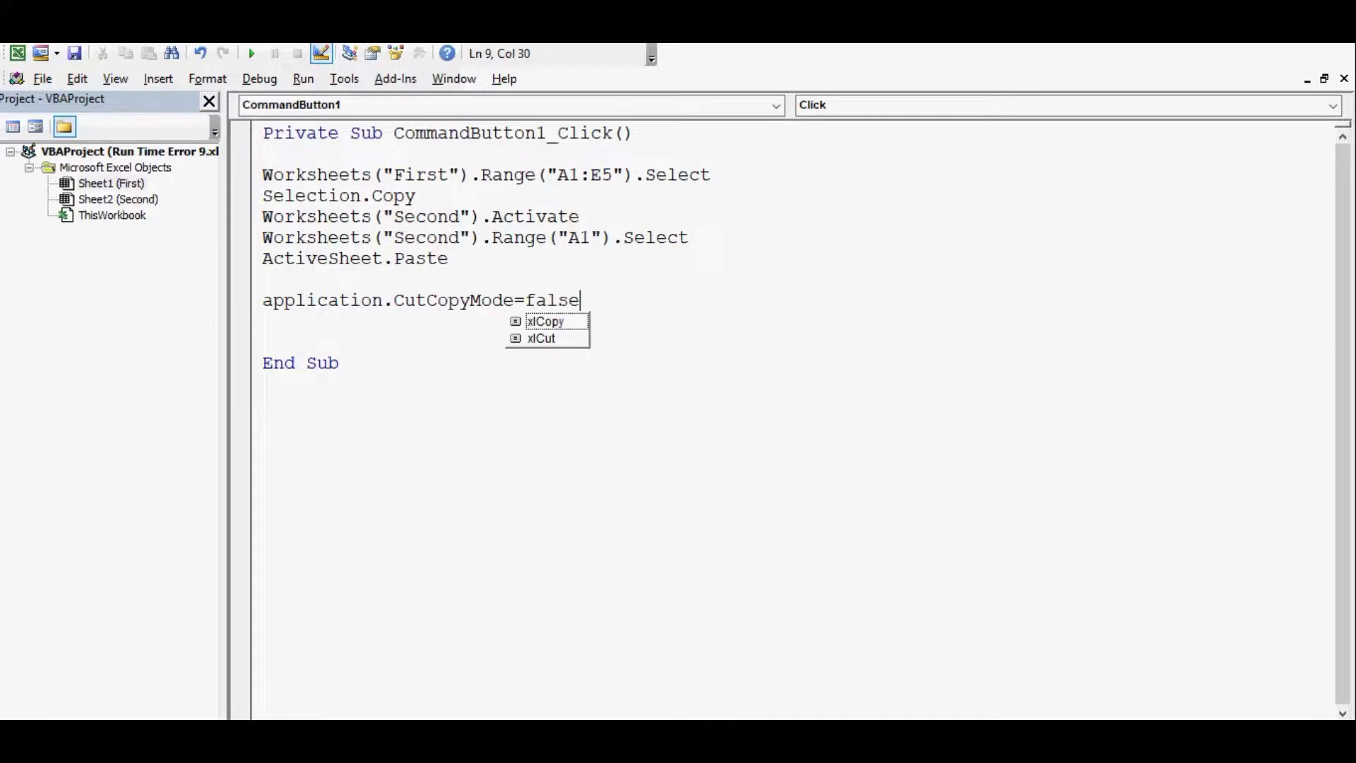
{"action": "key", "text": "Return"}
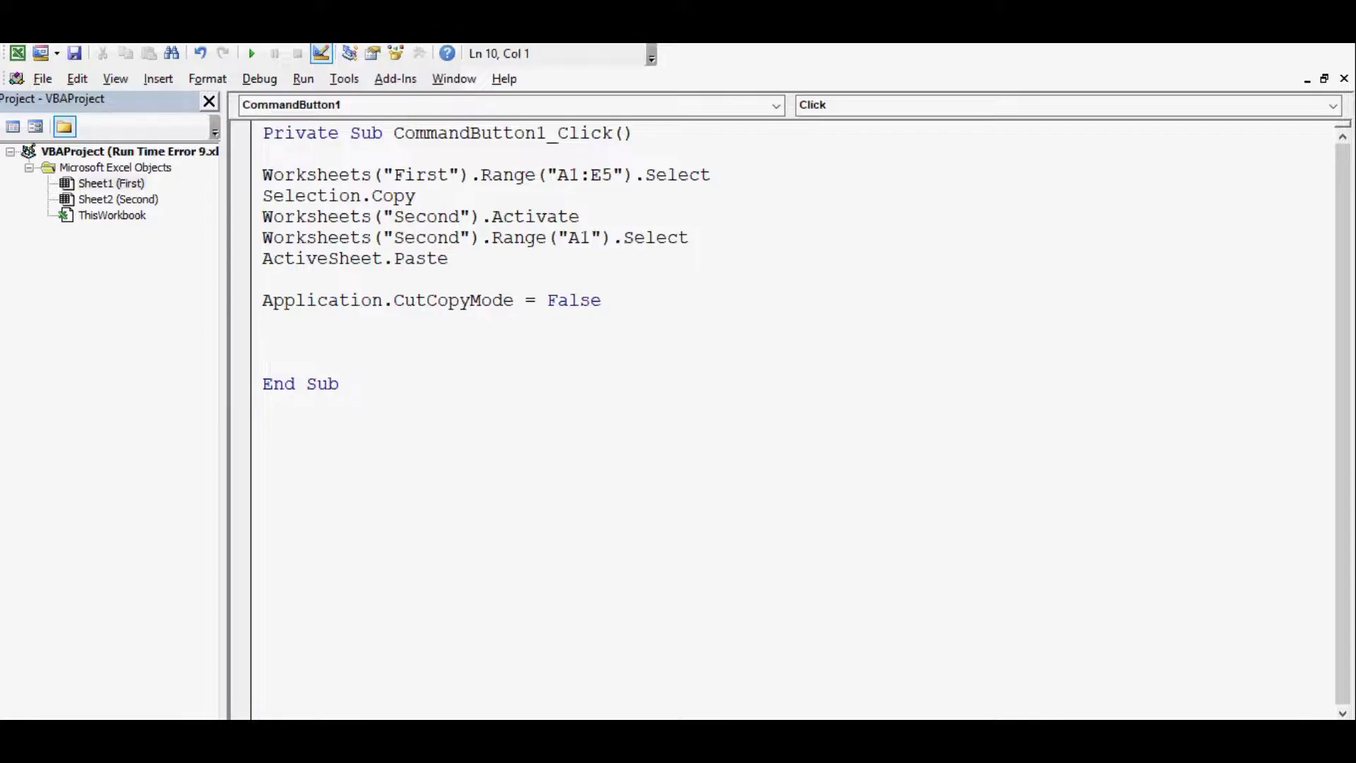
{"action": "key", "text": "Down"}
Exit Design Mode, click CommandButton1 to copy A1:E5 to Second, then return to the code
{"action": "key", "text": "alt+F11"}
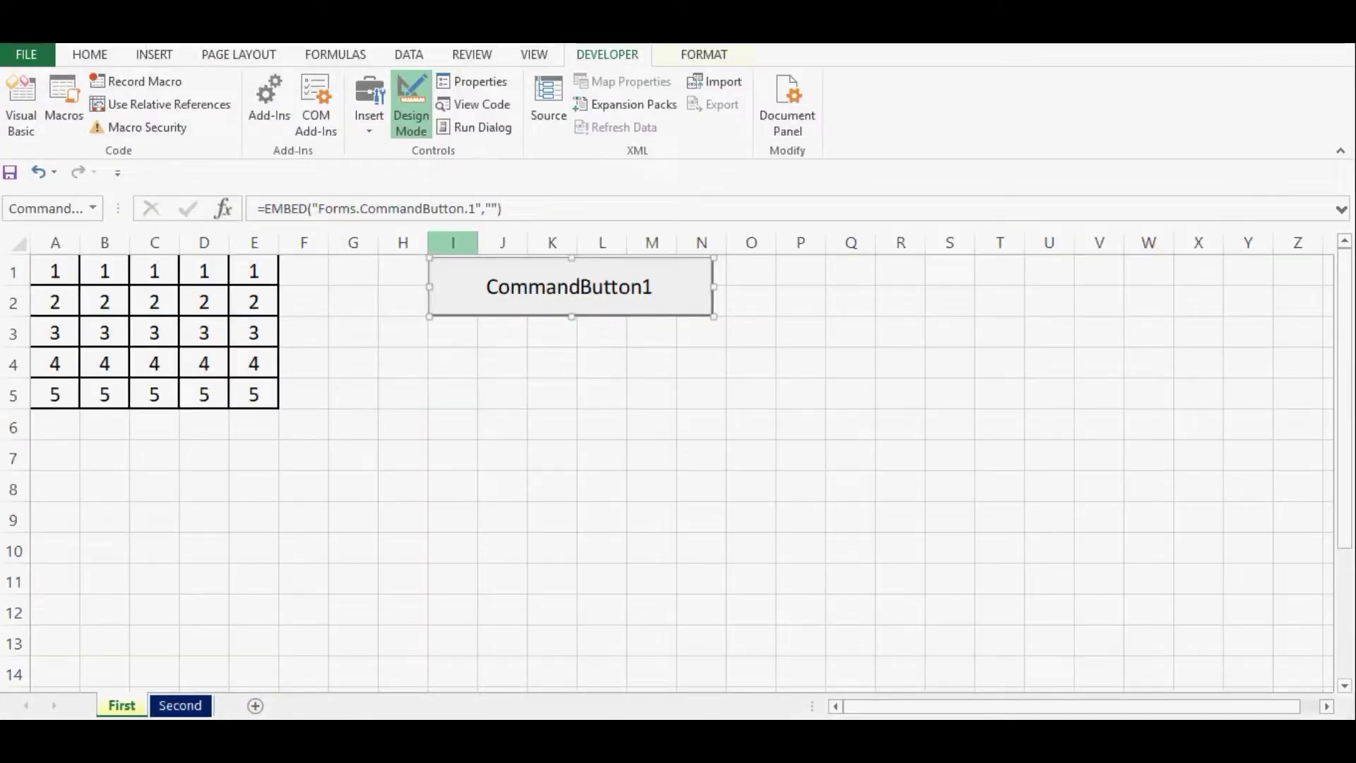
{"action": "left_click_drag", "start_coordinate": [56, 271], "coordinate": [254, 394]}
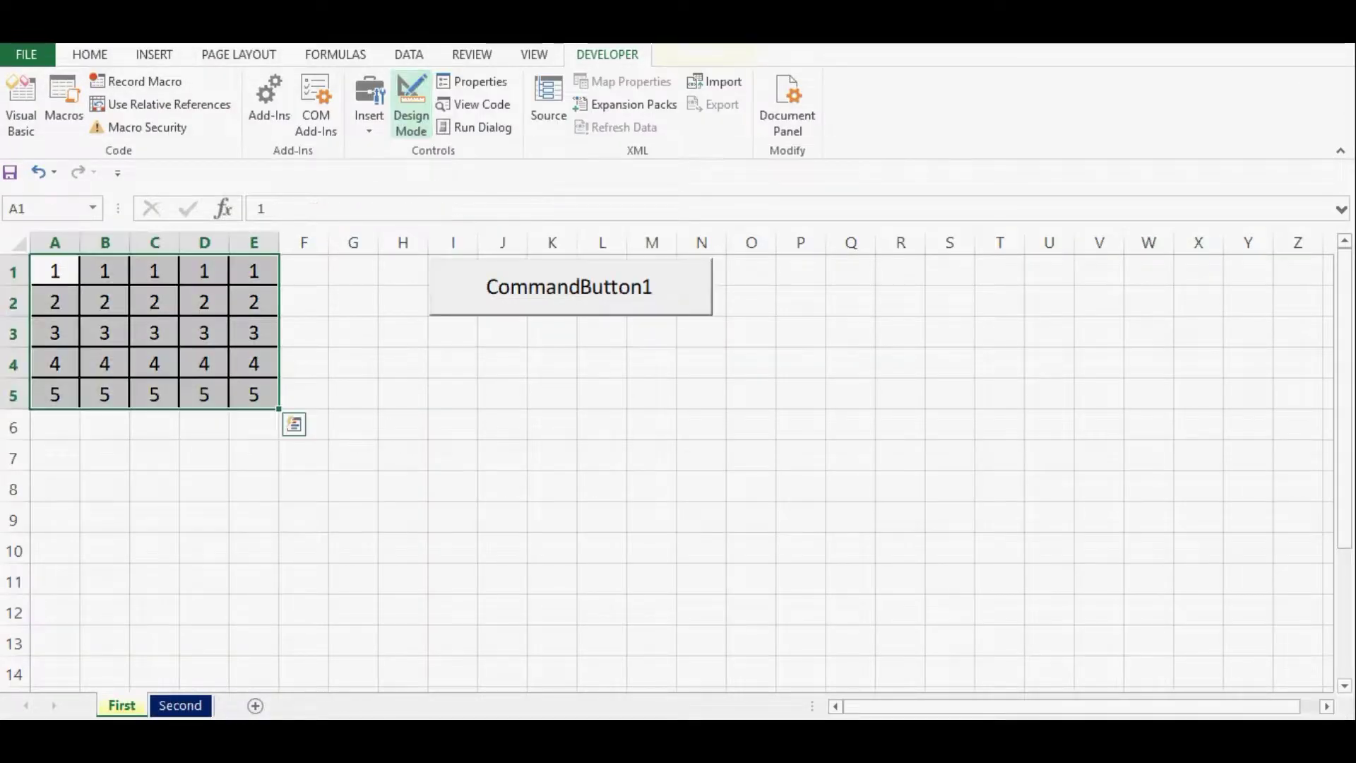
{"action": "left_click", "coordinate": [411, 106]}
{"action": "left_click", "coordinate": [55, 271]}
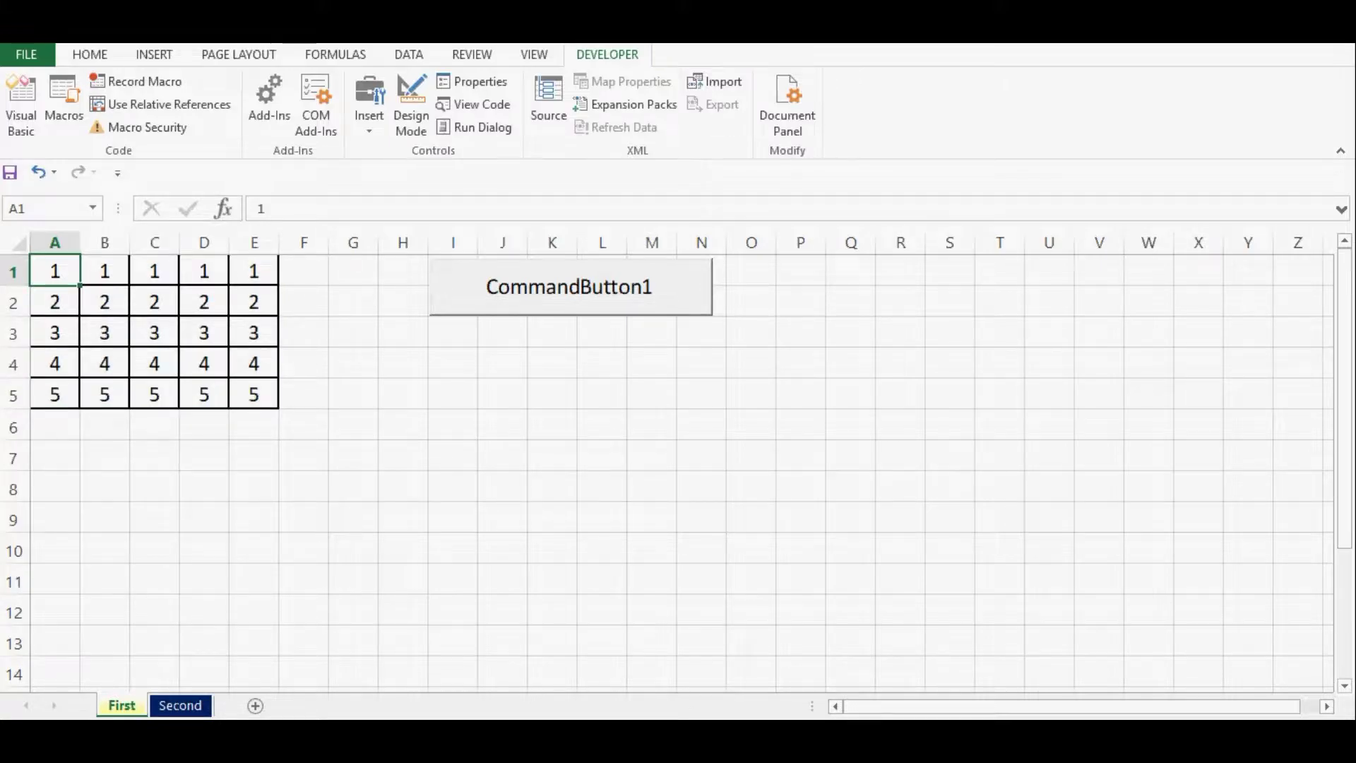
{"action": "left_click", "coordinate": [570, 286]}
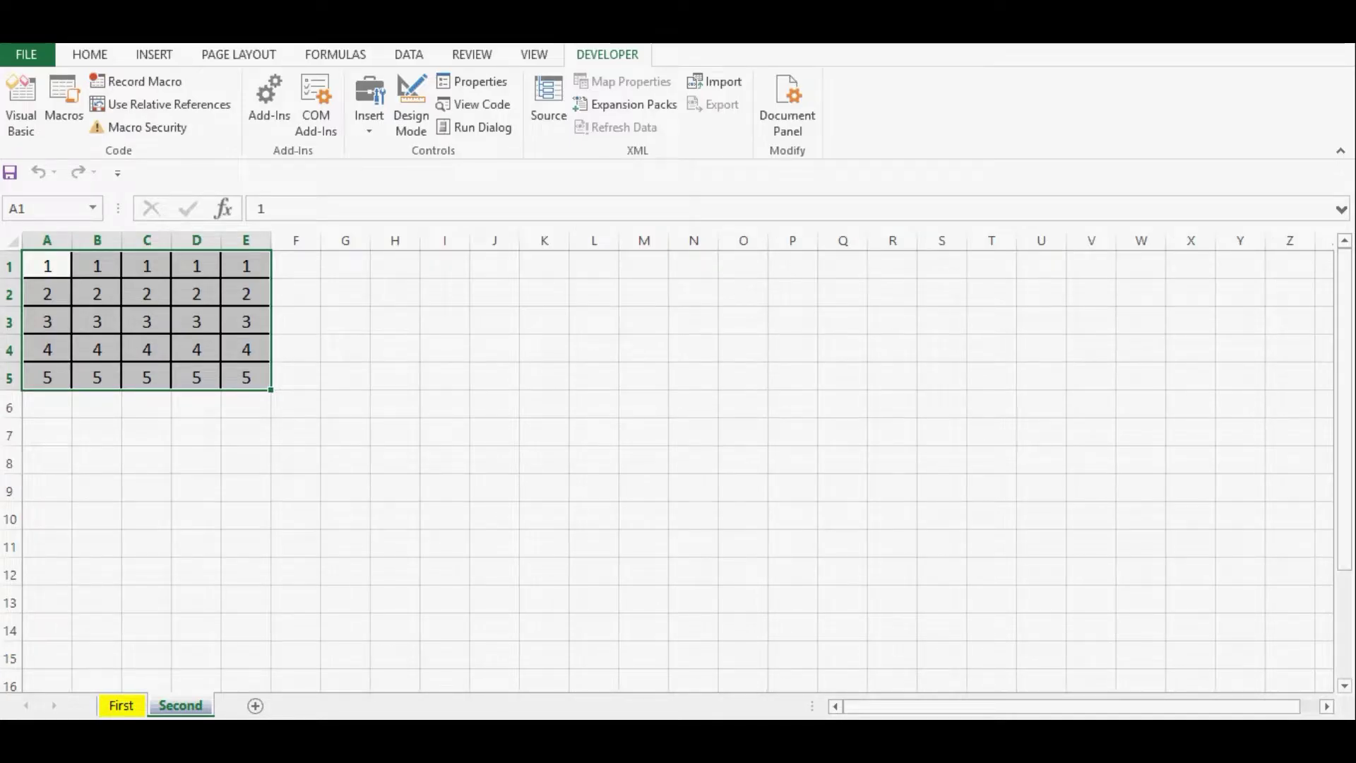
{"action": "key", "text": "ctrl+Page_Up"}
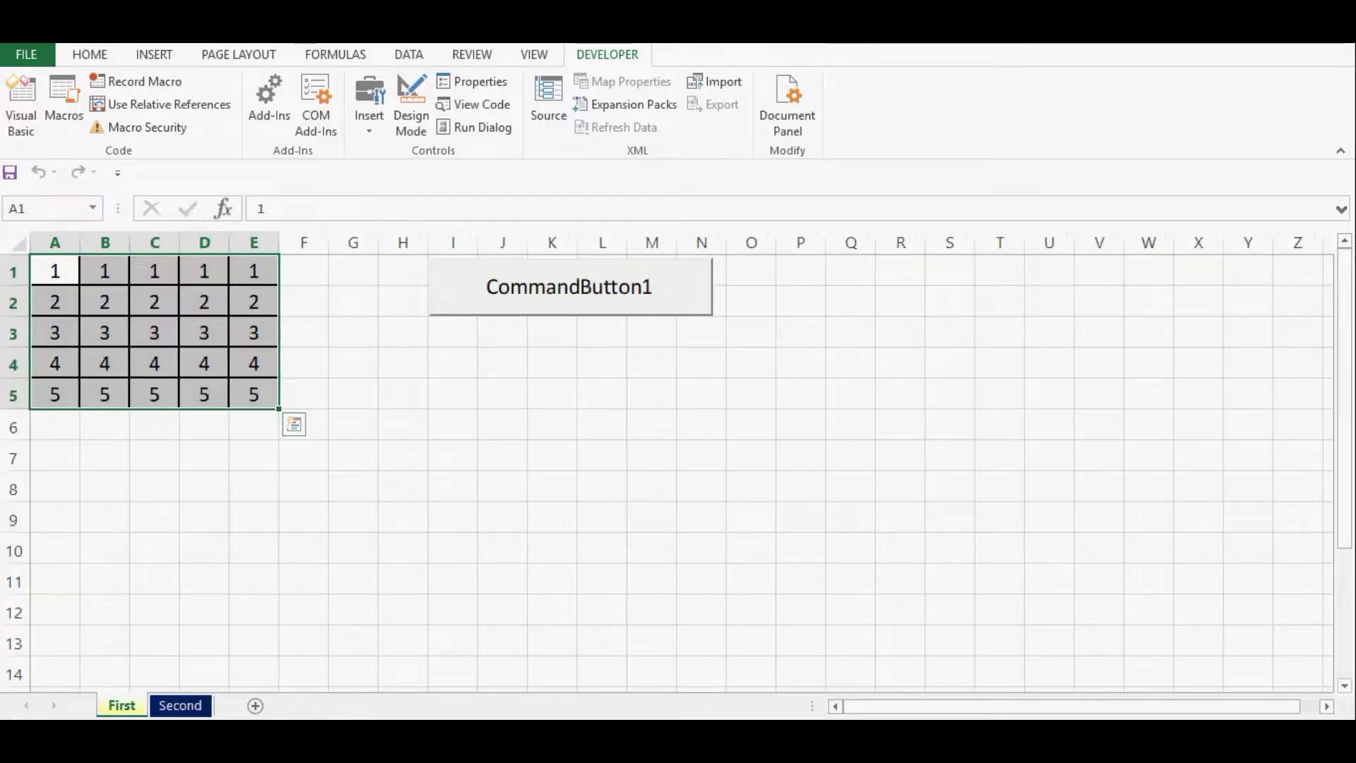
{"action": "key", "text": "Right"}
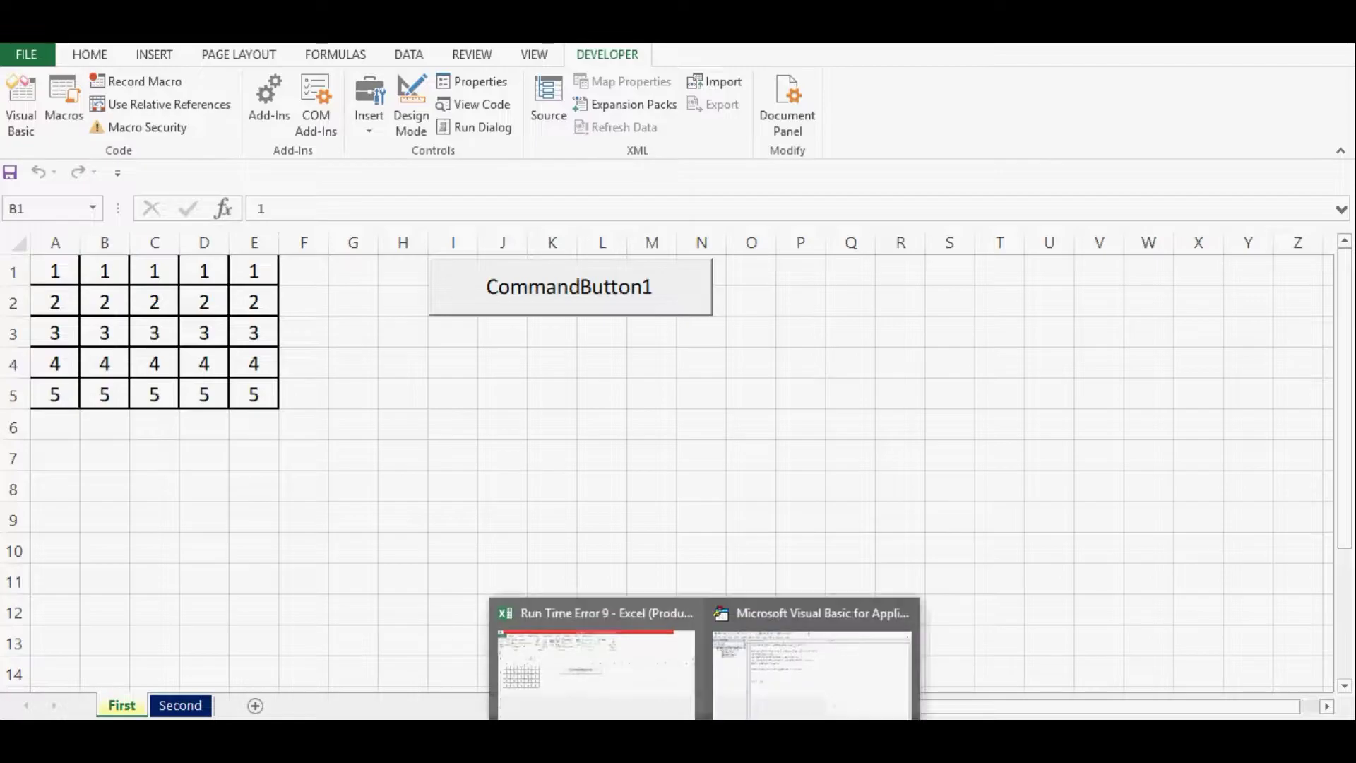
{"action": "left_click", "coordinate": [811, 657]}
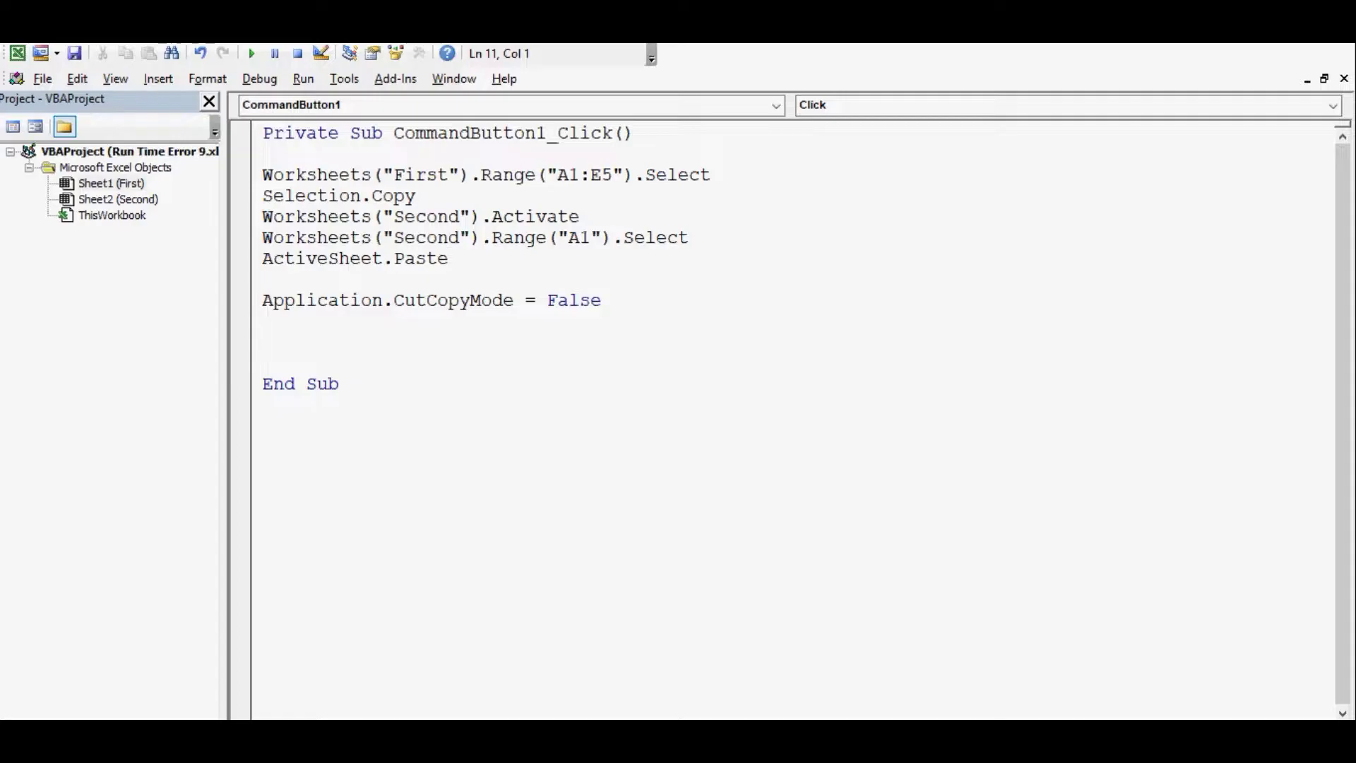
Replace "Second" with "xyz" in the Worksheets().Activate line
{"action": "left_click_drag", "start_coordinate": [462, 217], "coordinate": [393, 217]}
{"action": "type", "text": "x"}
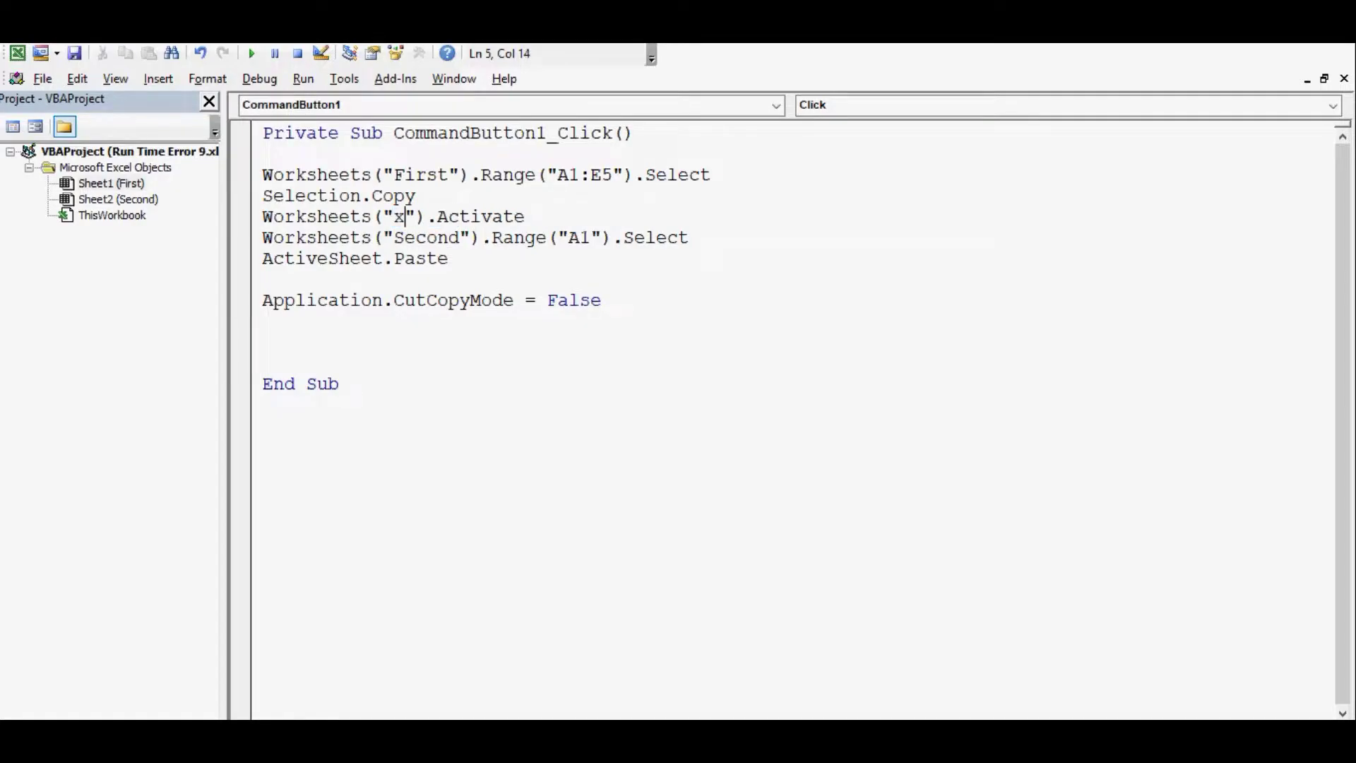
{"action": "type", "text": "yz"}
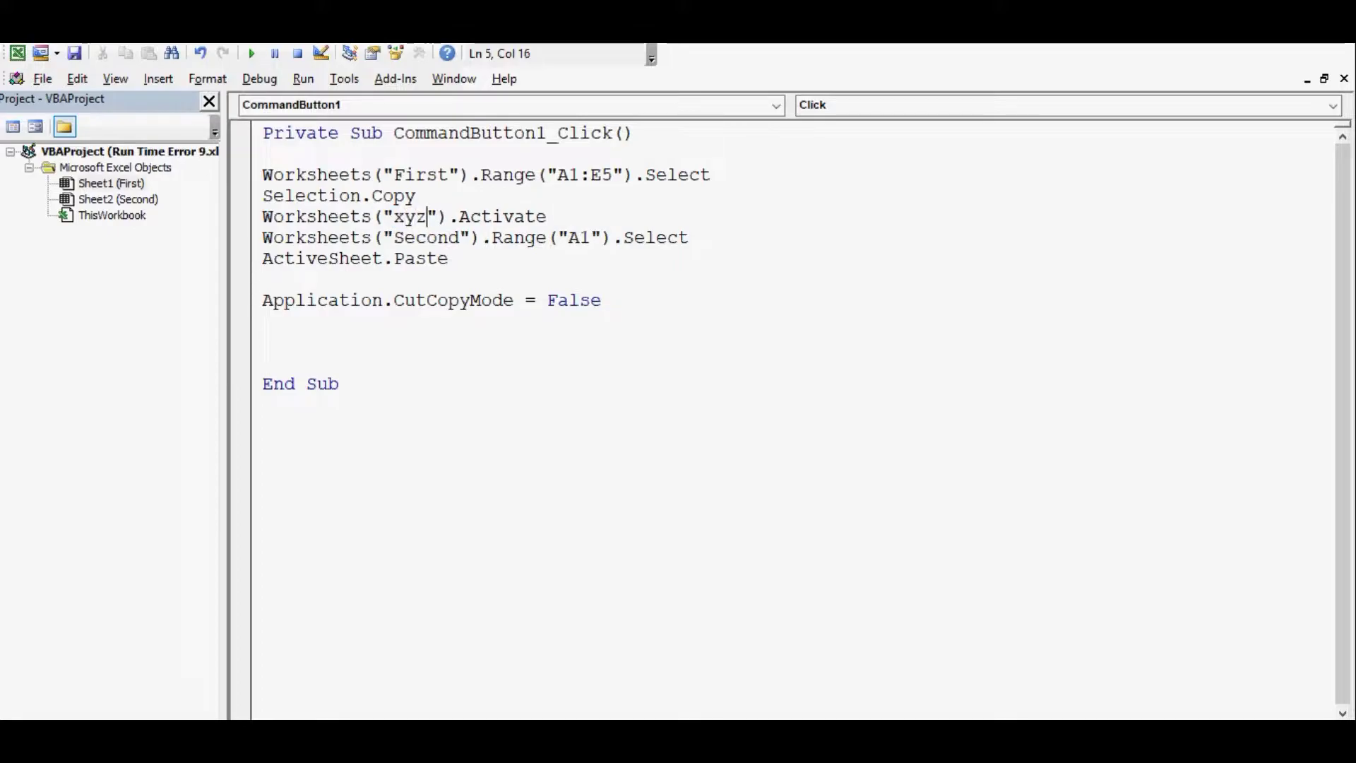
{"action": "key", "text": "Down"}
{"action": "key", "text": "Down"}
{"action": "key", "text": "Down"}
{"action": "double_click", "coordinate": [410, 217]}
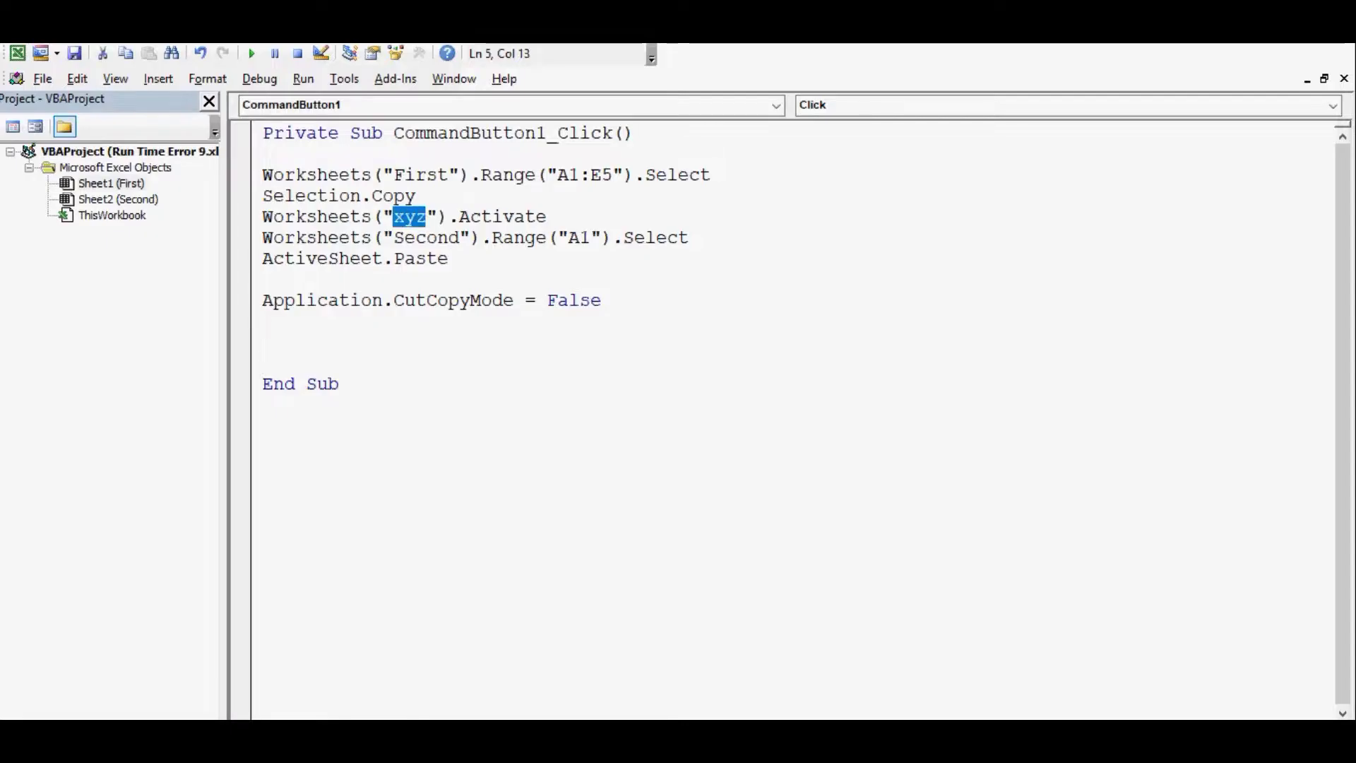
{"action": "key", "text": "Down"}
{"action": "key", "text": "Down"}
{"action": "key", "text": "Down"}
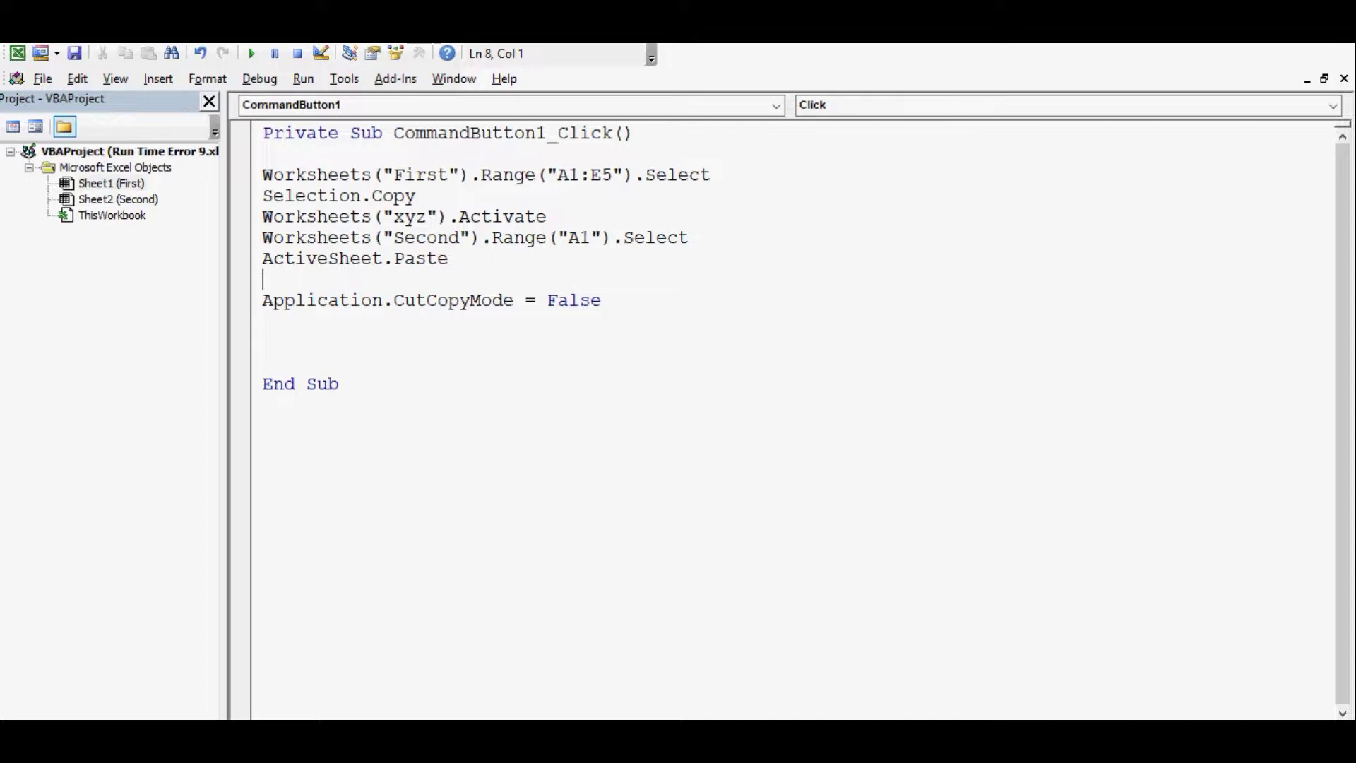
Click CommandButton1 to get Run-time error 9, and choose Debug to highlight the xyz line
{"action": "key", "text": "Down"}
{"action": "key", "text": "Down"}
{"action": "key", "text": "Down"}
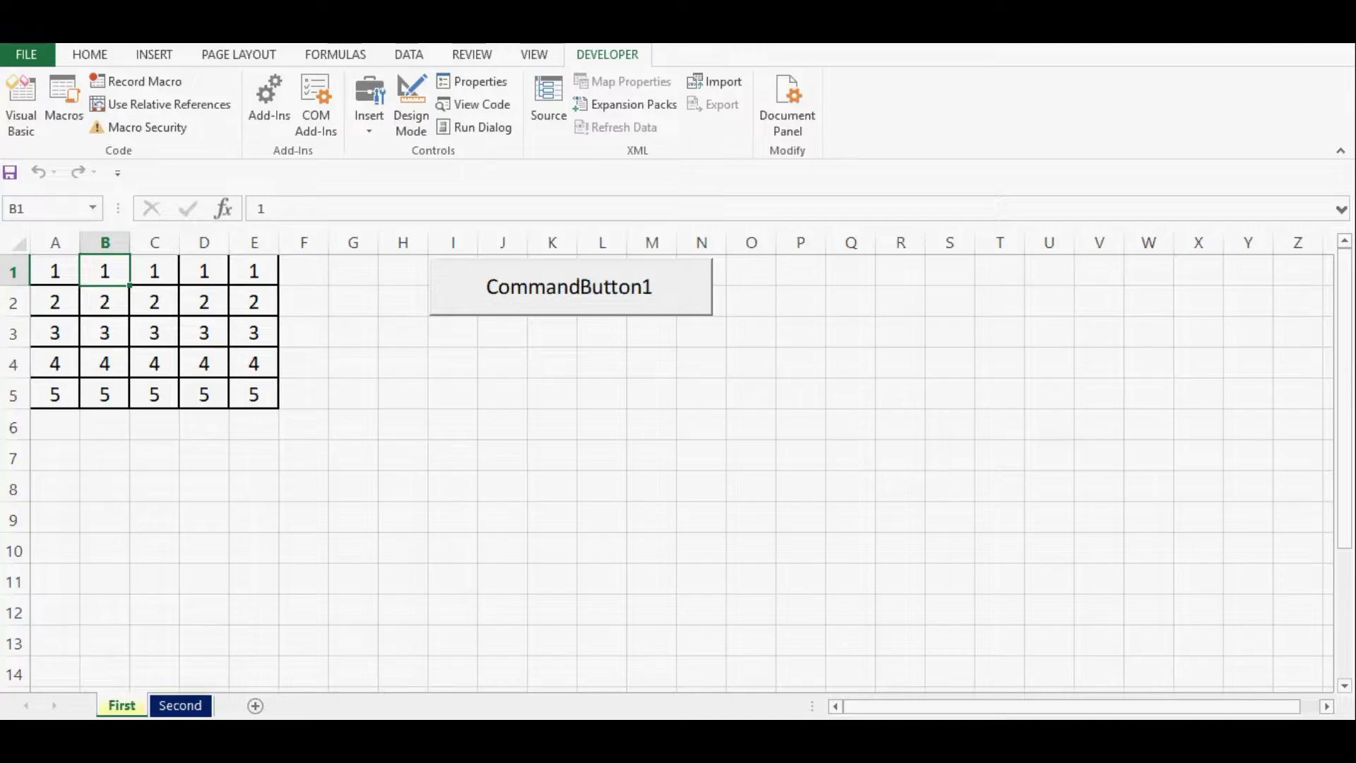
{"action": "left_click", "coordinate": [570, 286]}
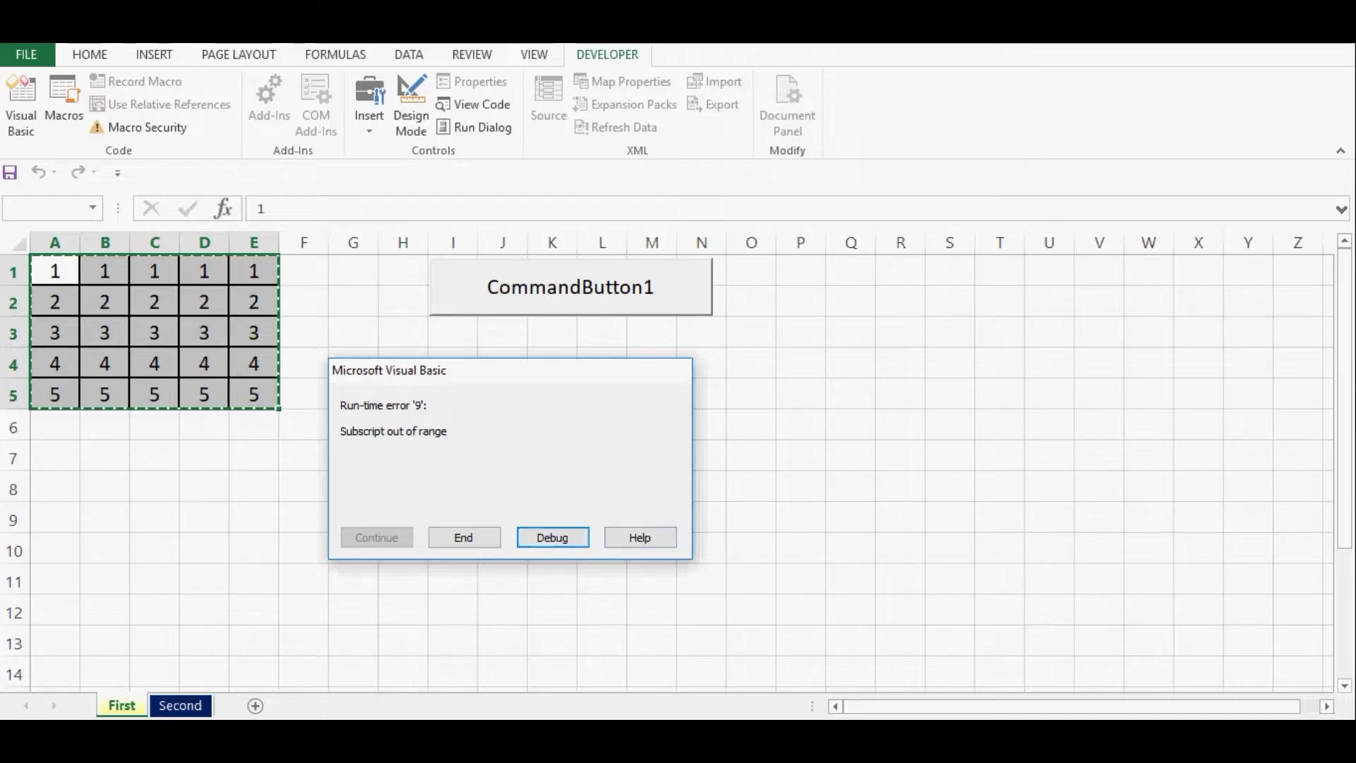
{"action": "key", "text": "Return"}
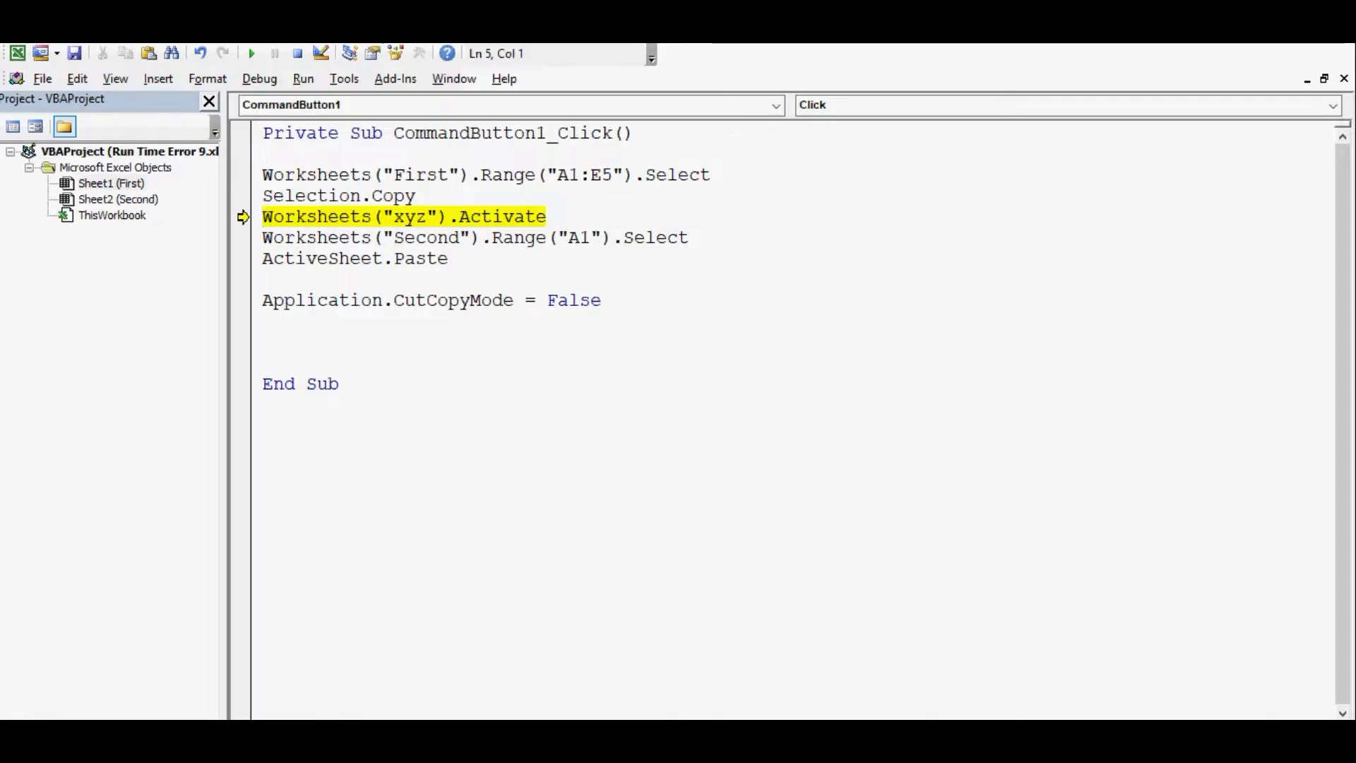
Change "xyz" back to "Second" in the Activate line and continue the macro
{"action": "double_click", "coordinate": [410, 216]}
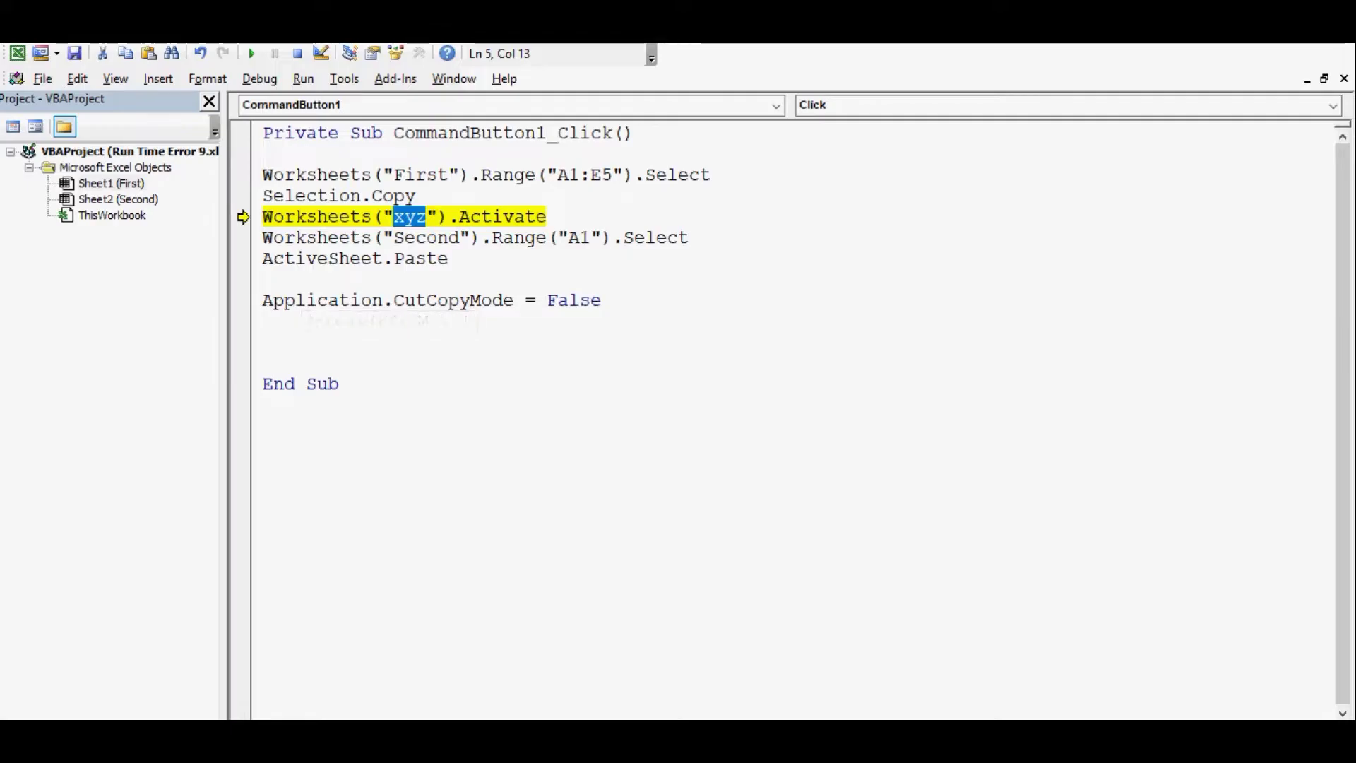
{"action": "key", "text": "Right"}
{"action": "key", "text": "BackSpace"}
{"action": "key", "text": "BackSpace"}
{"action": "key", "text": "BackSpace"}
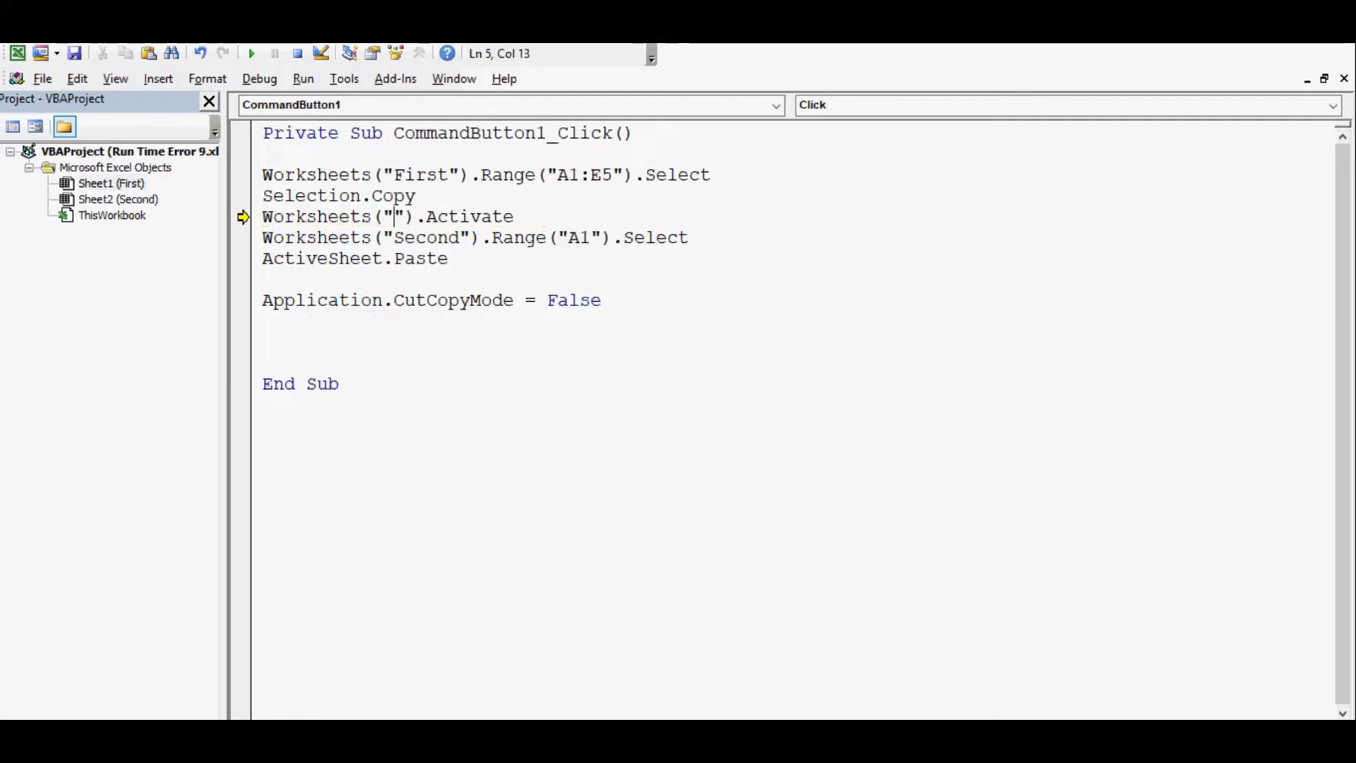
{"action": "type", "text": "Second"}
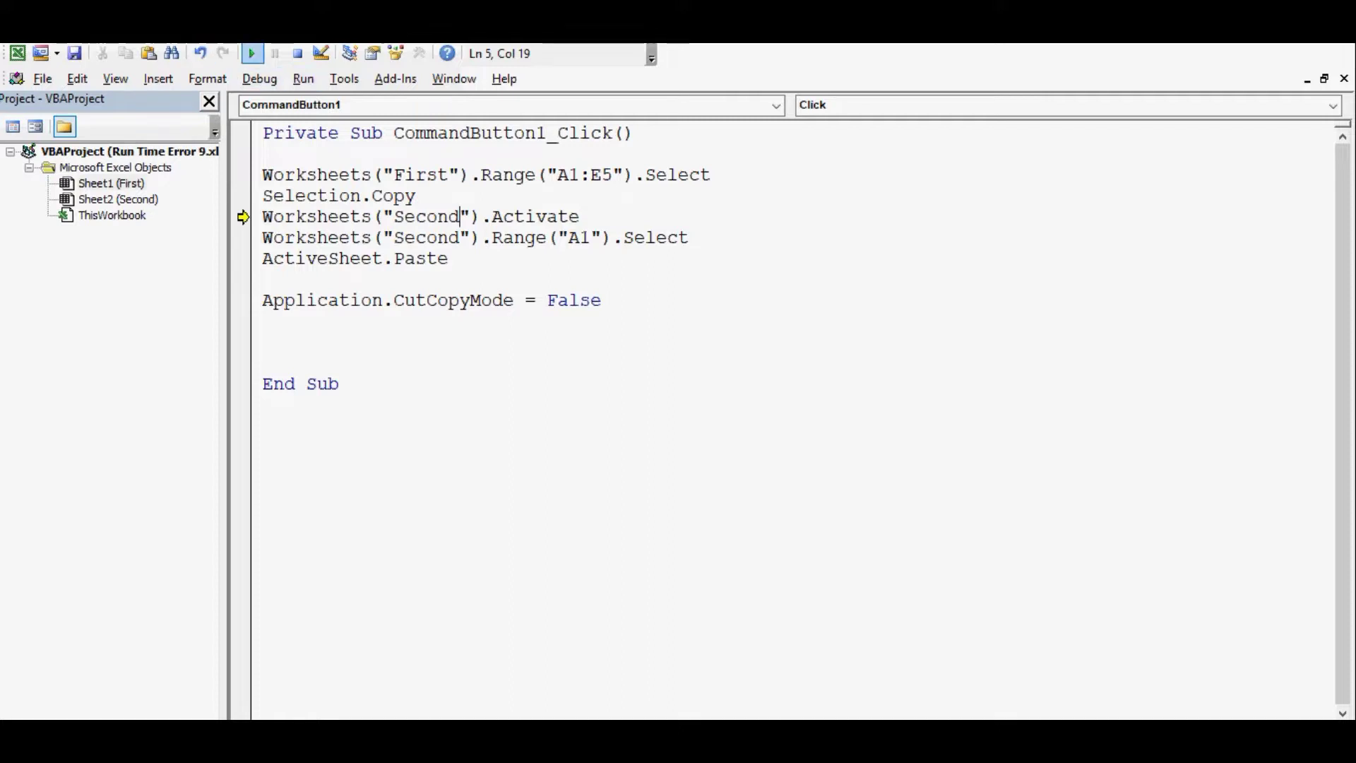
{"action": "left_click", "coordinate": [251, 53]}
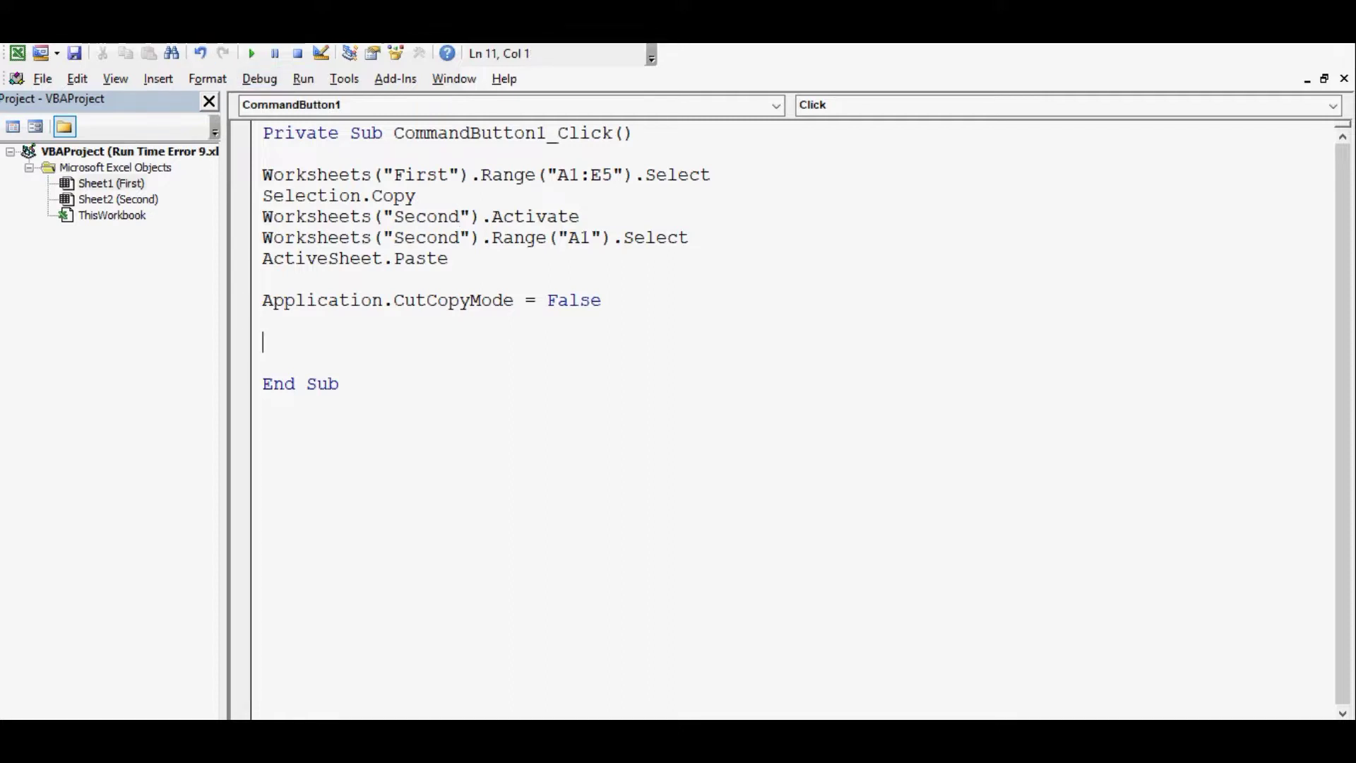
Delete the pasted values from Second's A1:E5, then return to cell A1 on First
{"action": "key", "text": "alt+F11"}
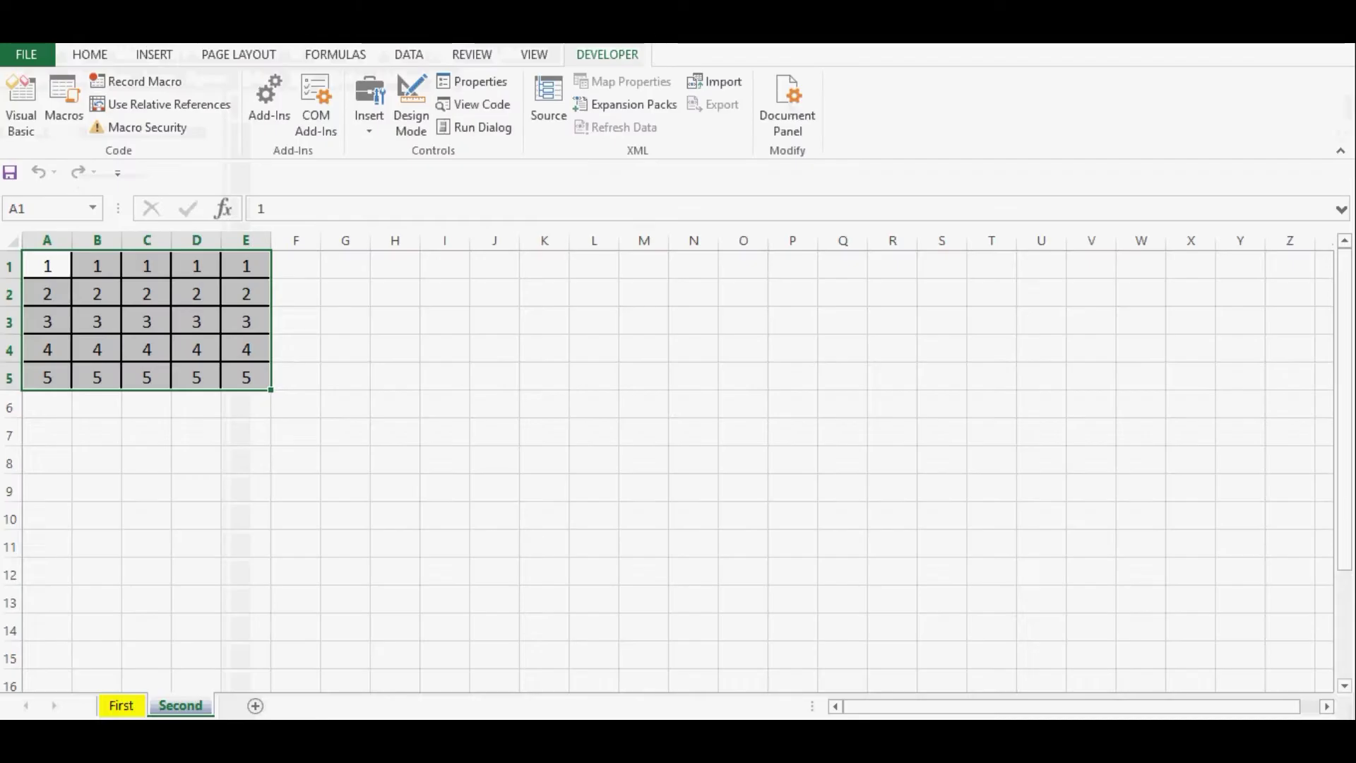
{"action": "left_click", "coordinate": [445, 407]}
{"action": "mouse_move", "coordinate": [47, 266]}
{"action": "left_mouse_down"}
{"action": "mouse_move", "coordinate": [245, 348]}
{"action": "mouse_move", "coordinate": [246, 378]}
{"action": "left_mouse_up"}
{"action": "key", "text": "Delete"}
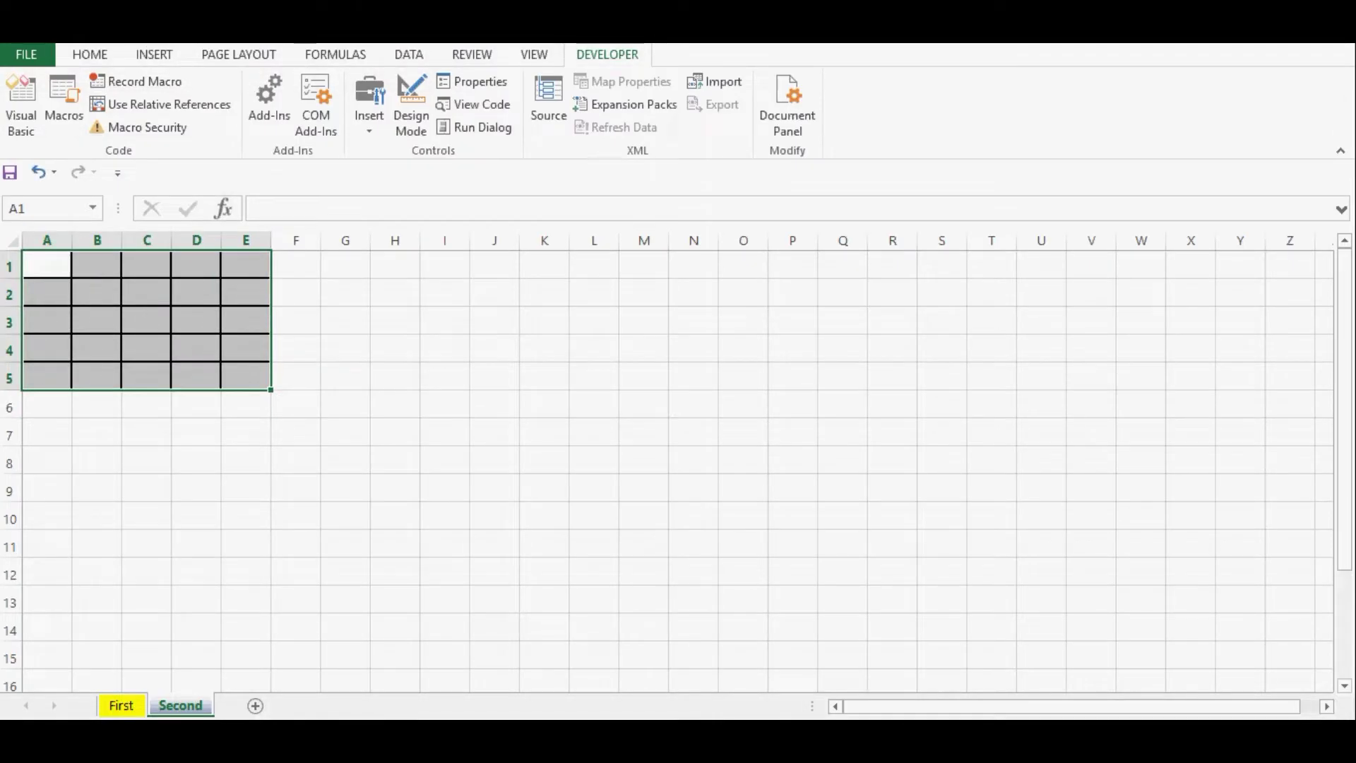
{"action": "key", "text": "ctrl+Page_Up"}
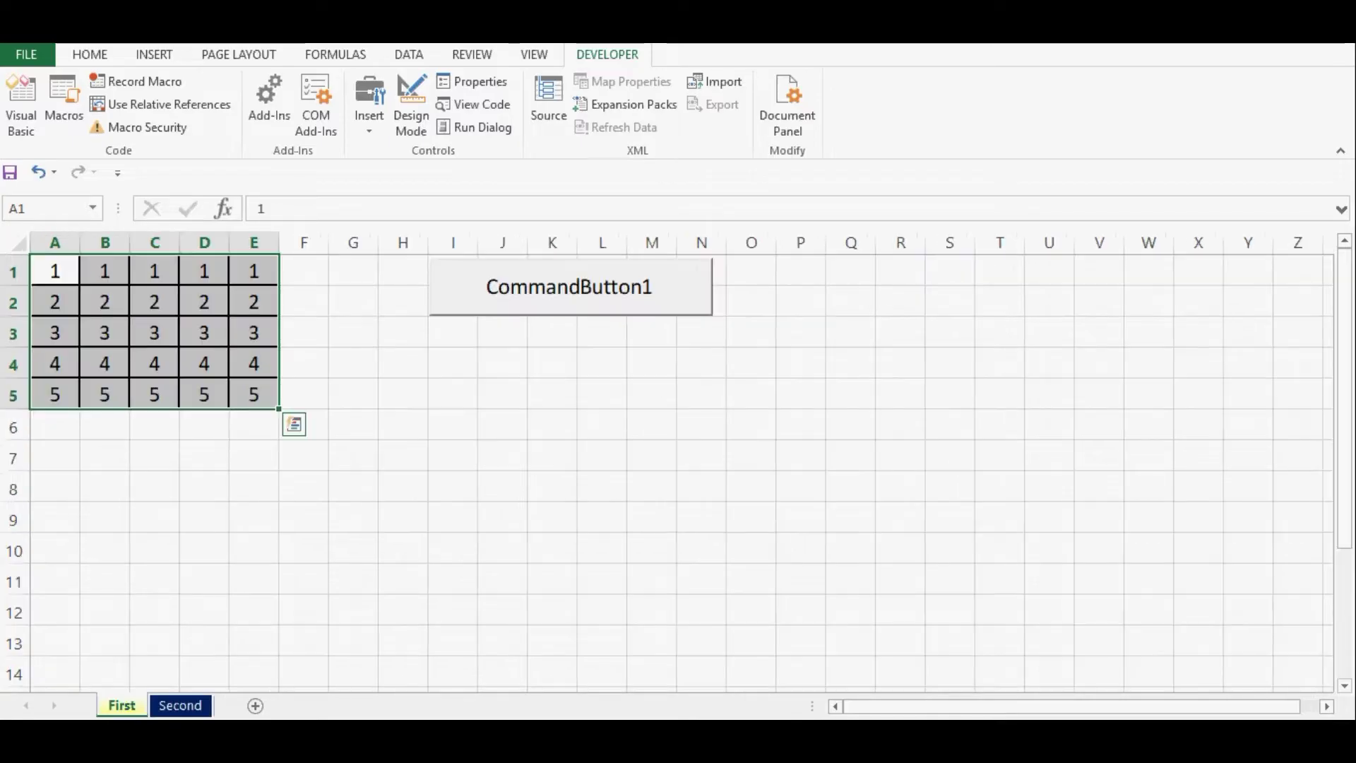
{"action": "key", "text": "ctrl+Home"}
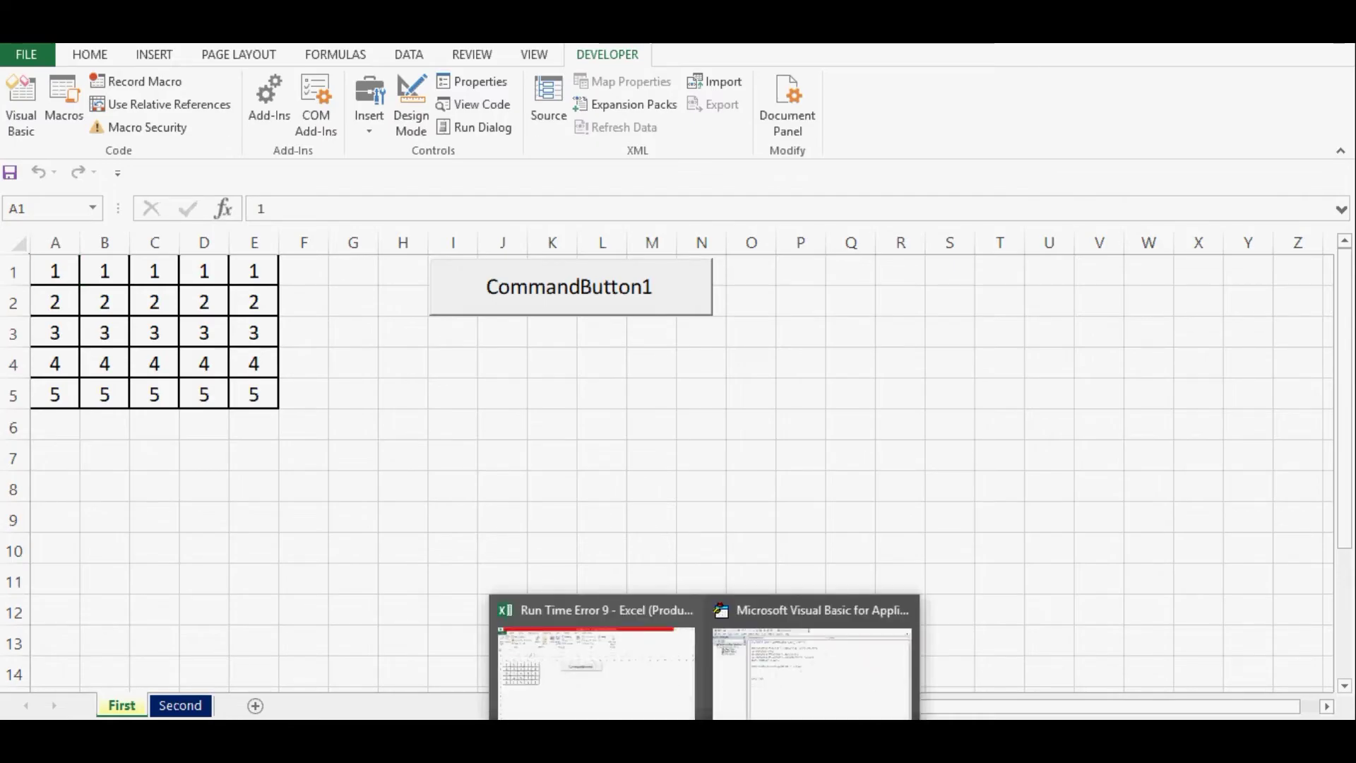
Switch to the VBA editor window showing the CommandButton1_Click code
{"action": "left_click", "coordinate": [813, 657]}
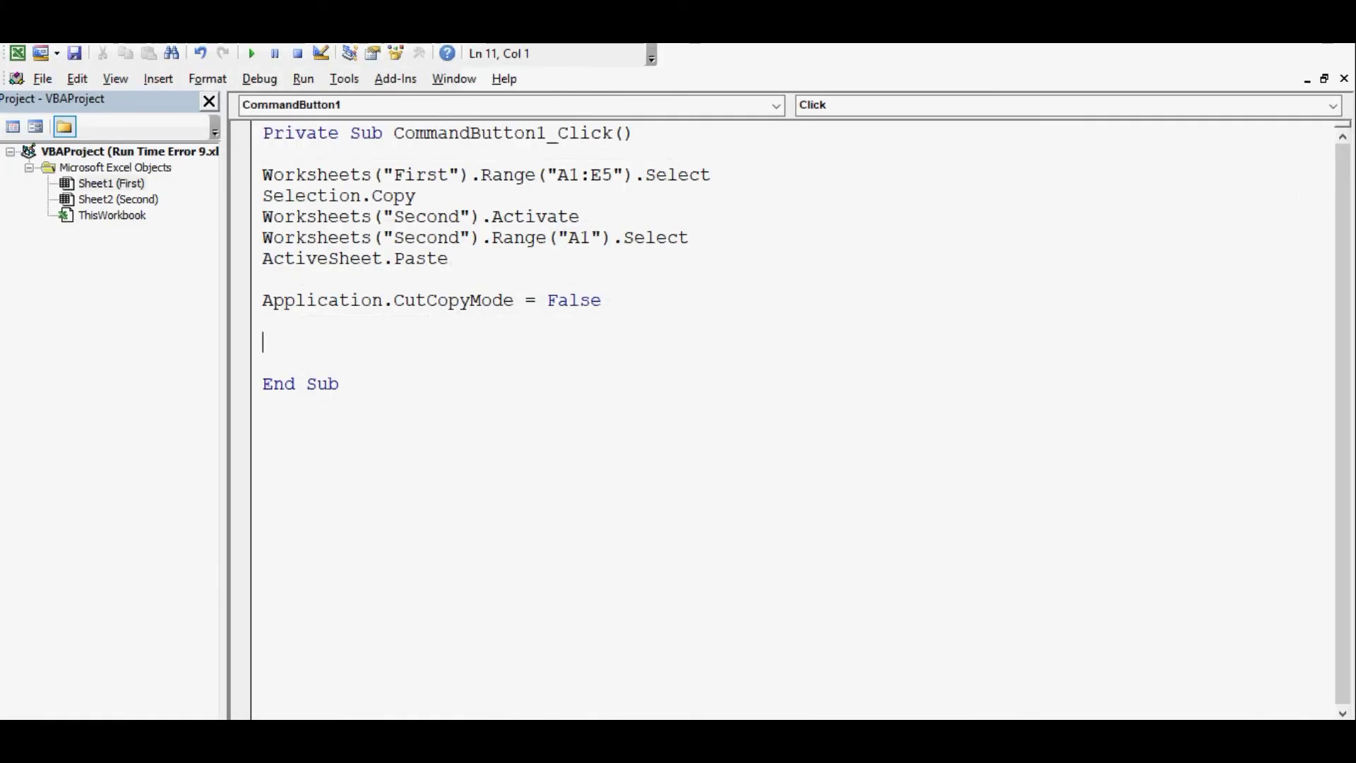